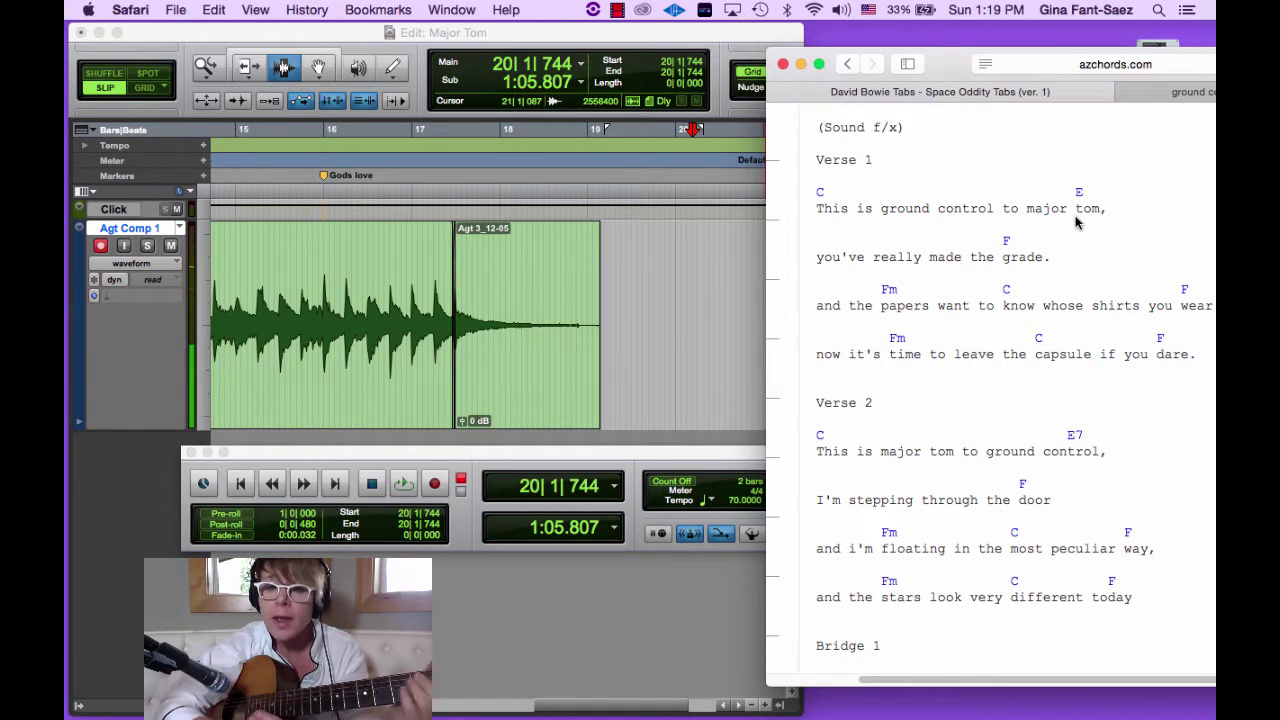
# Step: Show and hide the Clips list and the Tracks list in the Edit window
pyautogui.click(698, 312)
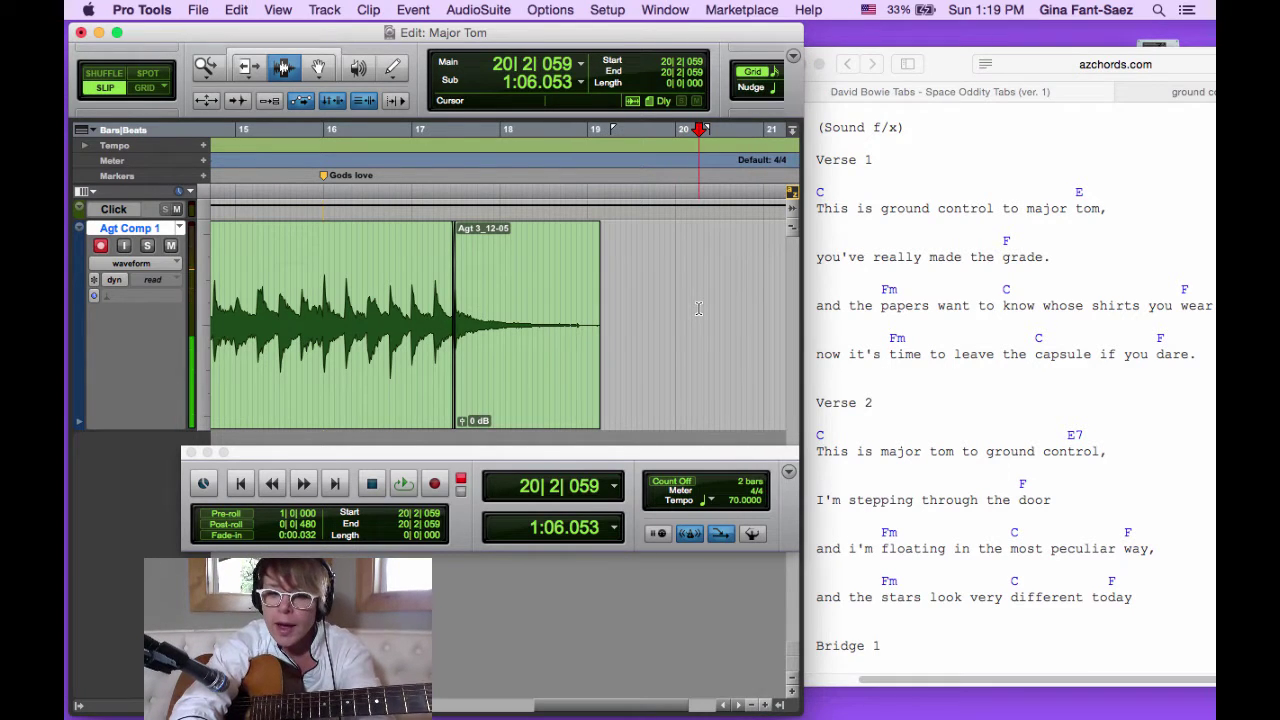
pyautogui.click(781, 705)
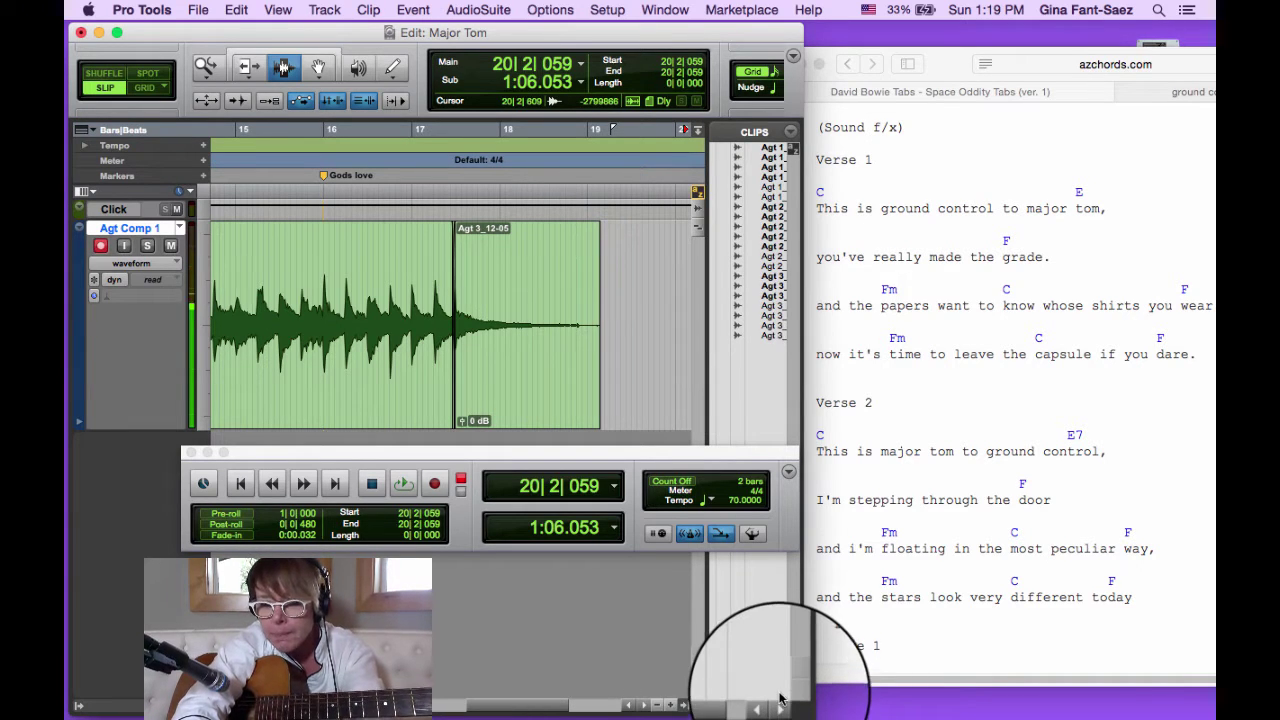
pyautogui.click(683, 705)
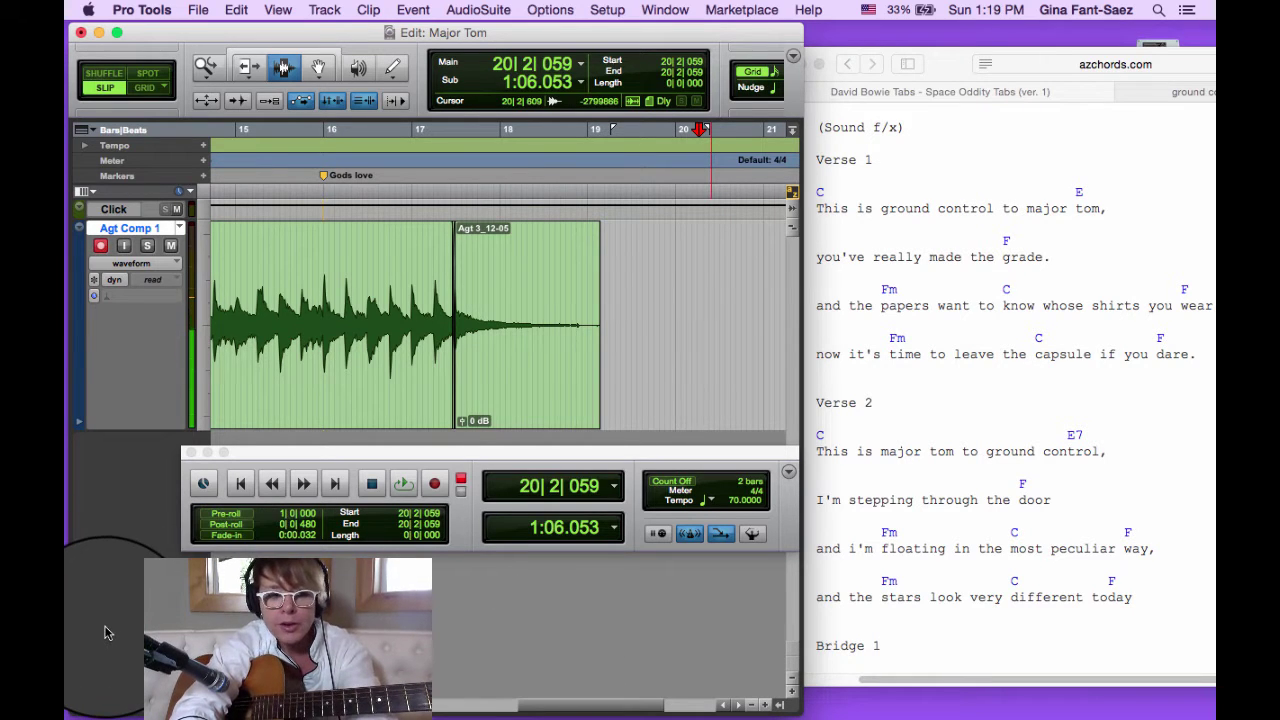
pyautogui.click(80, 707)
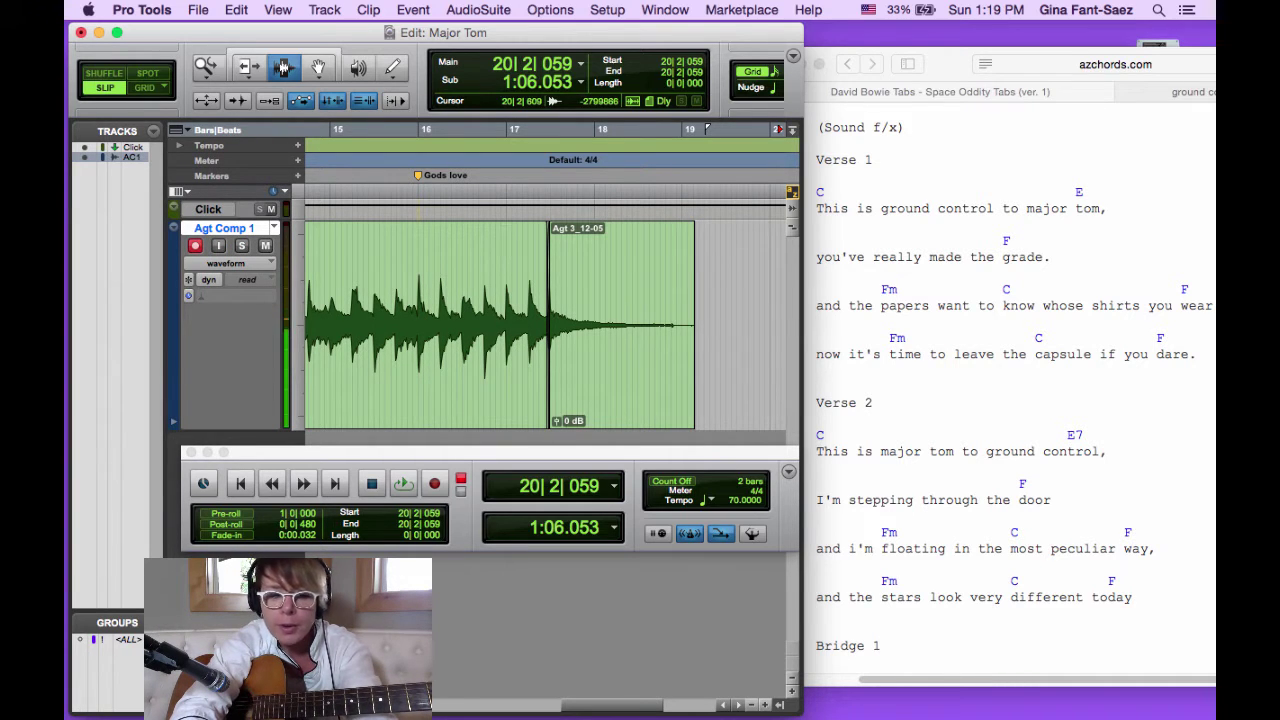
pyautogui.click(80, 707)
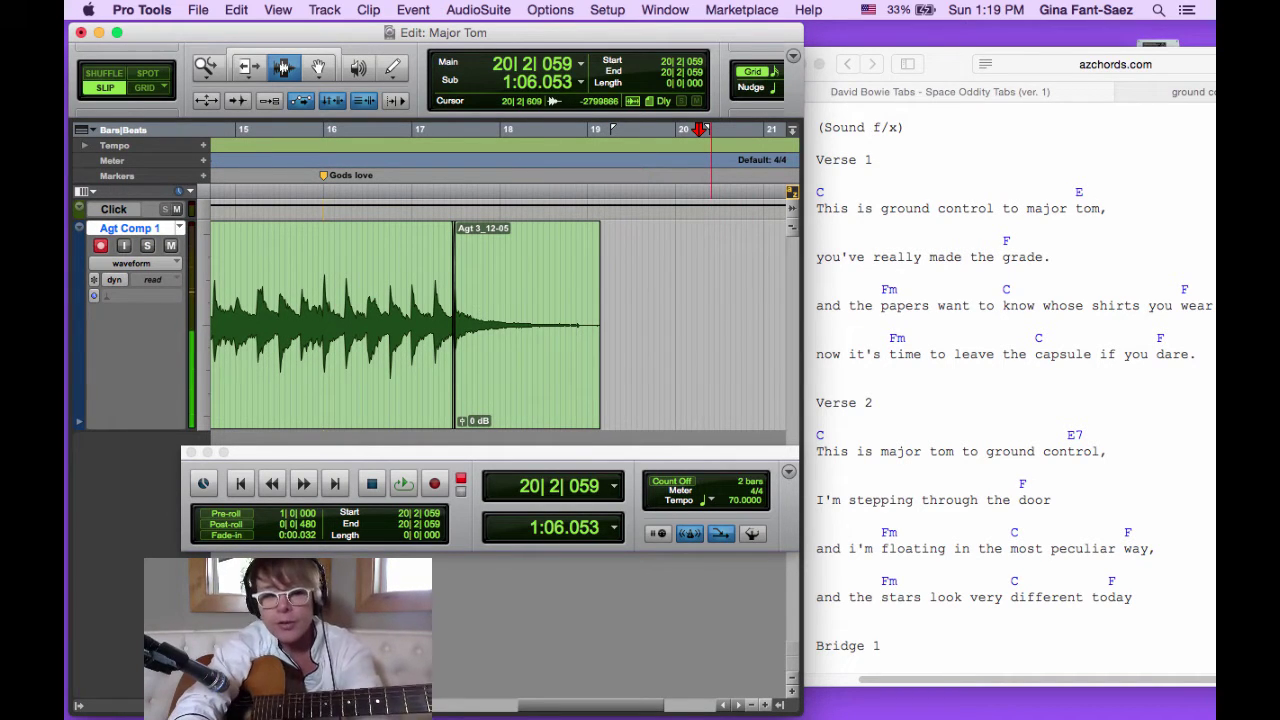
# Step: Switch the guitar track's playlist from Agt Comp 1 to Agt 1
pyautogui.click(550, 340)
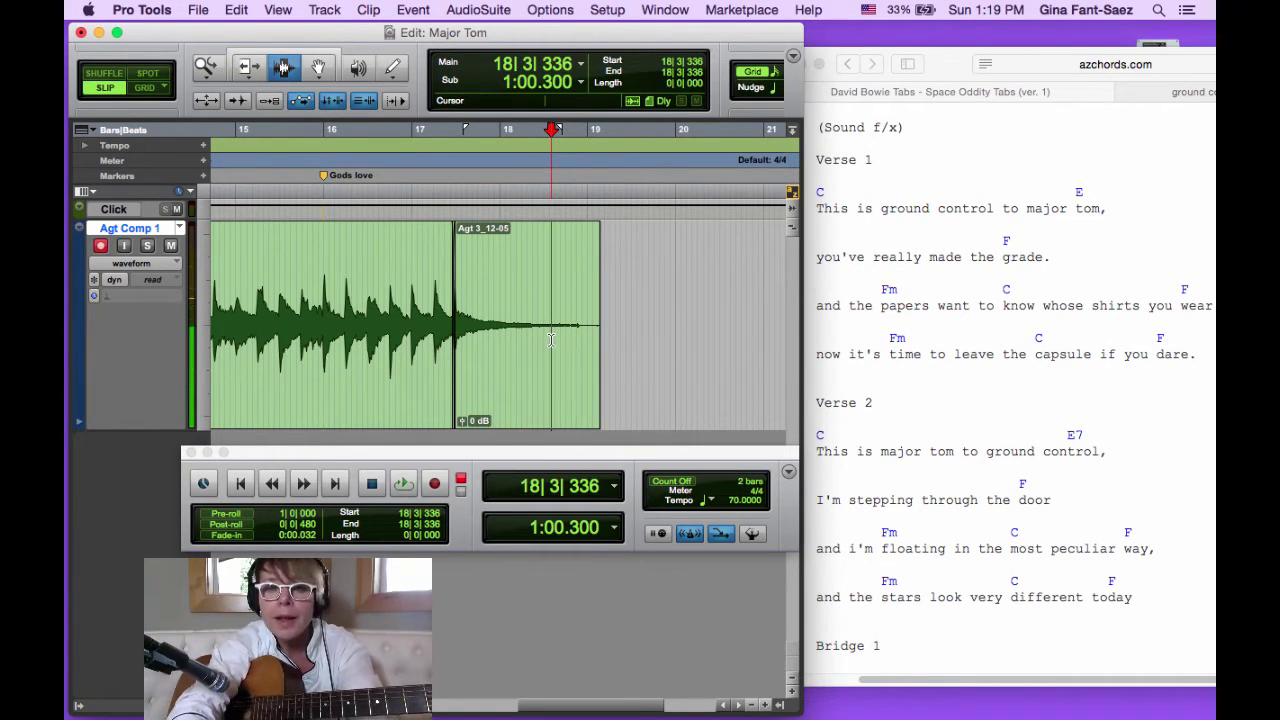
pyautogui.click(177, 228)
pyautogui.click(207, 186)
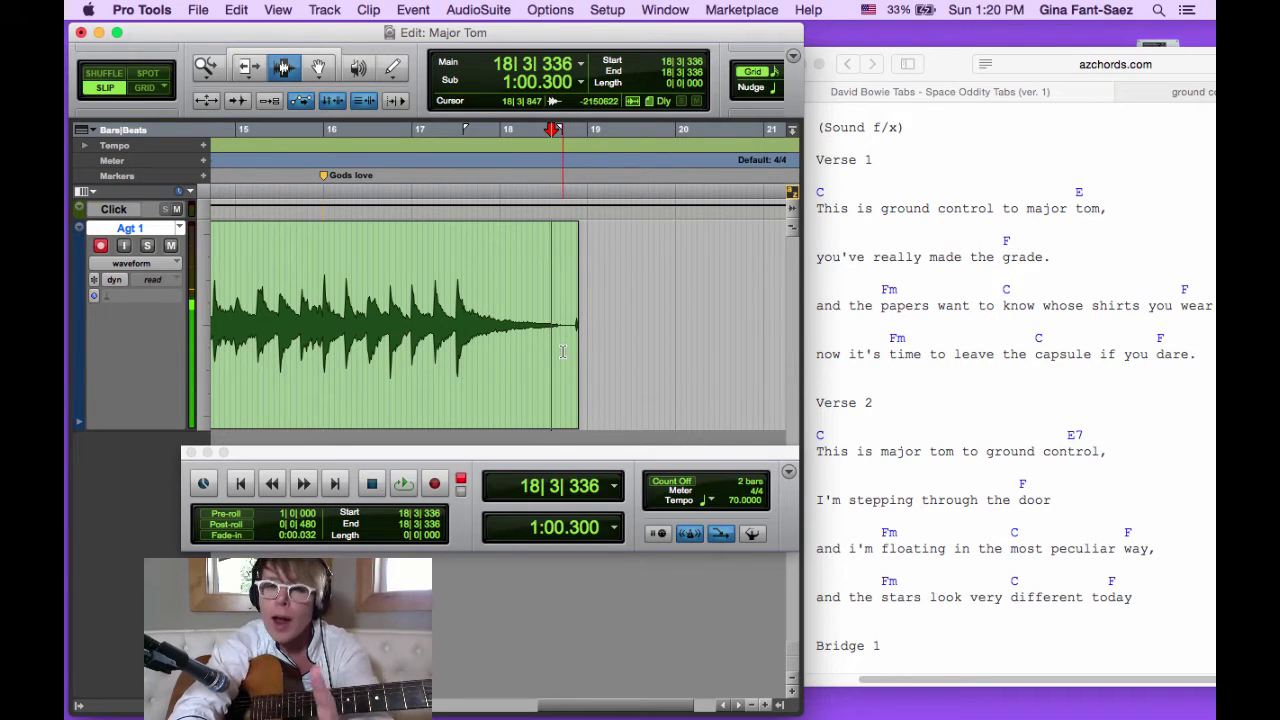
# Step: Play back the end of the Agt 1 guitar take from 16|3|866 and stop playback
pyautogui.click(387, 342)
pyautogui.press('space')
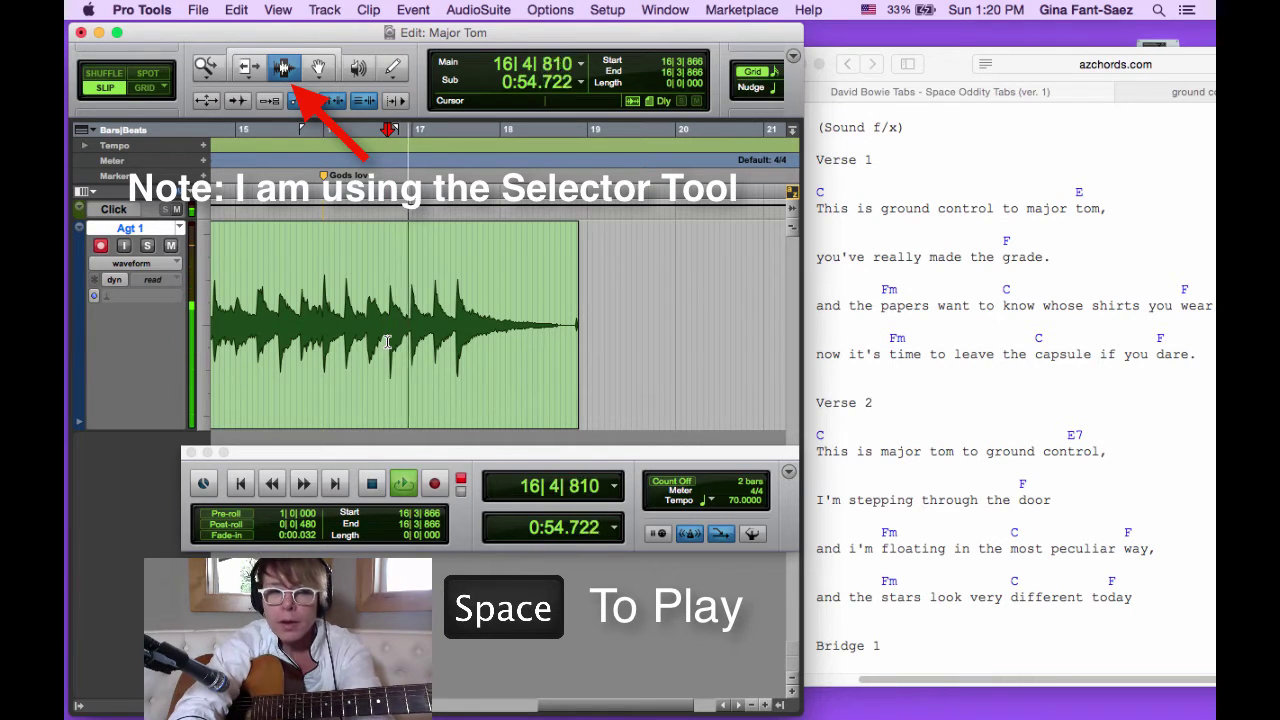
pyautogui.press('space')
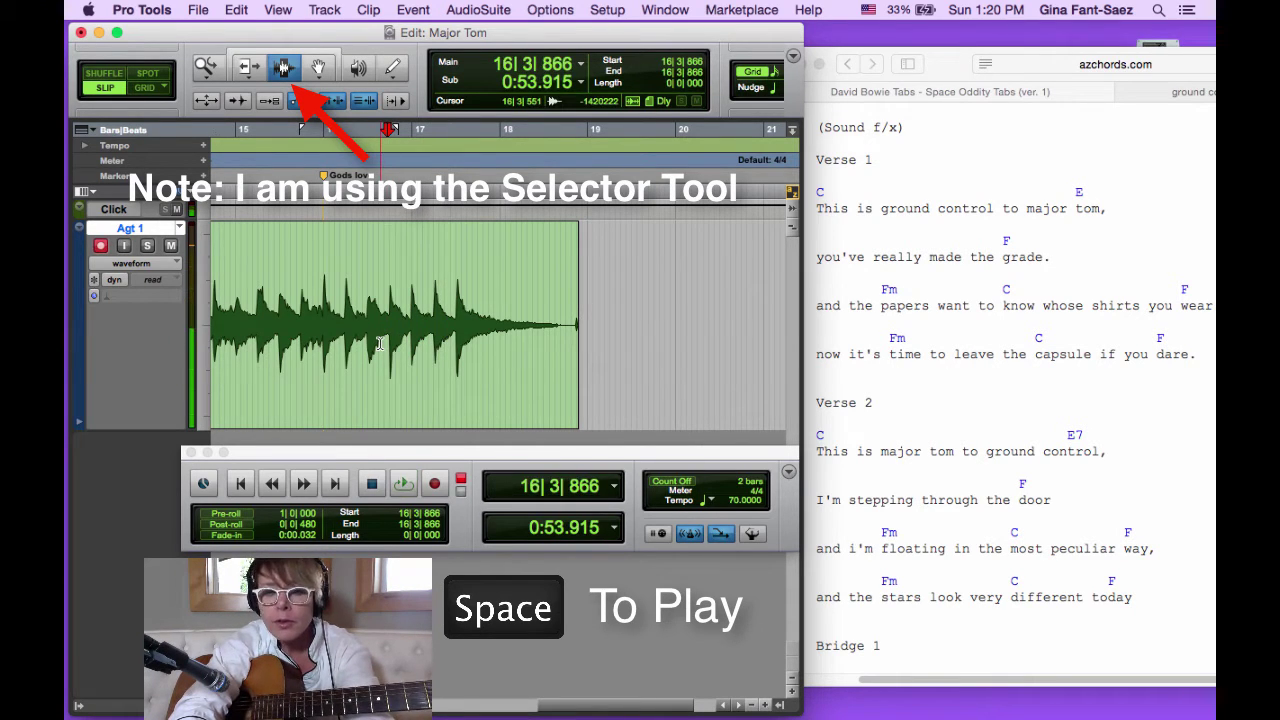
pyautogui.press('space')
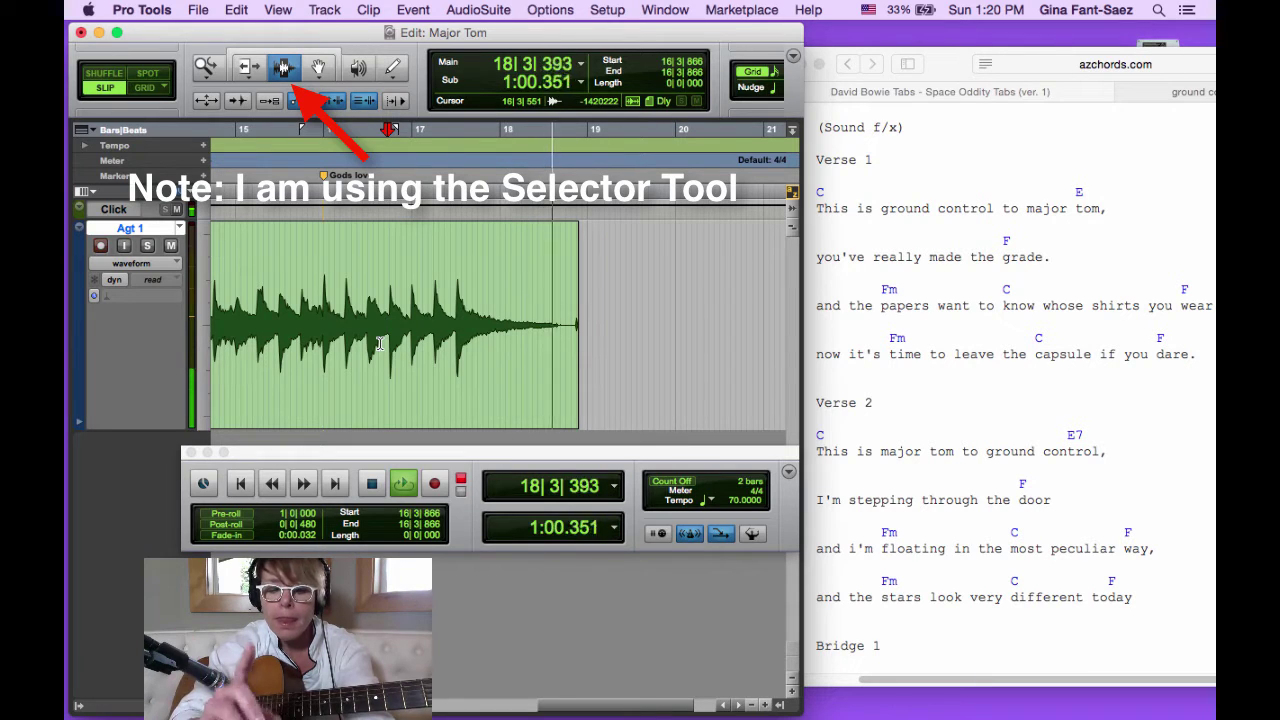
pyautogui.press('space')
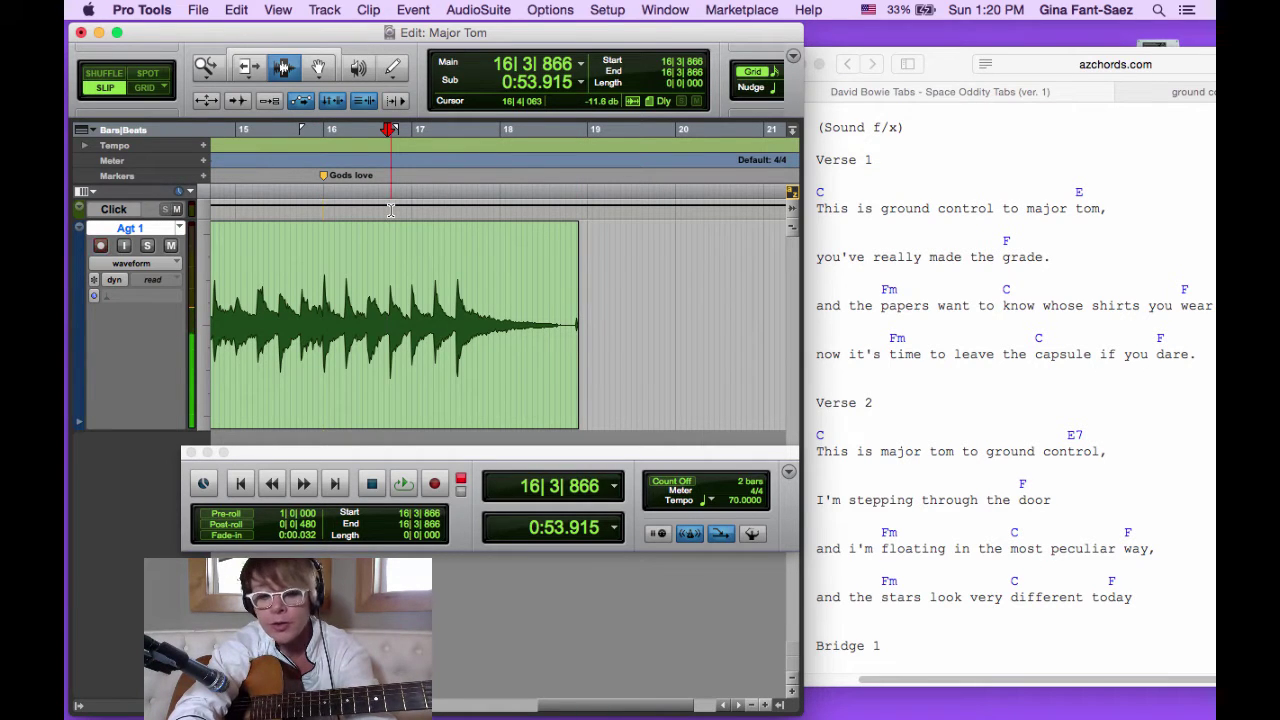
# Step: Switch the edit mode to Grid and place the edit cursor just after the guitar clip at 19|1|000
pyautogui.press('F4')
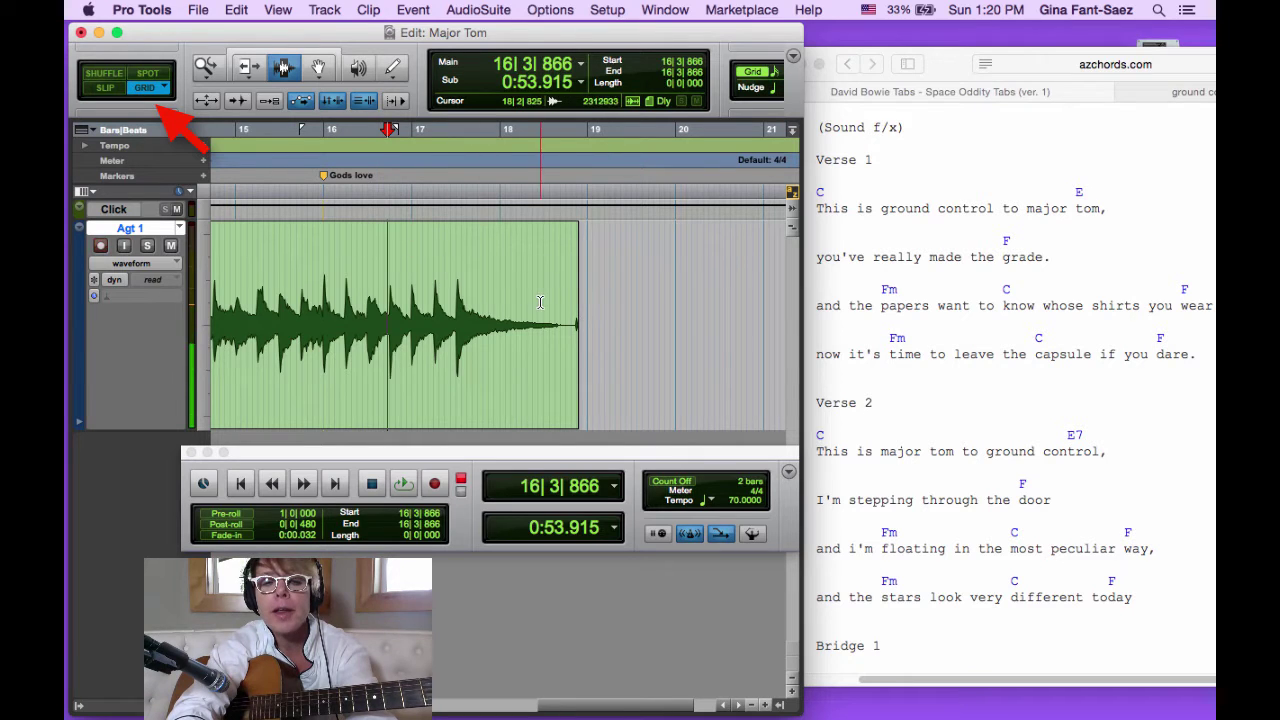
pyautogui.click(577, 358)
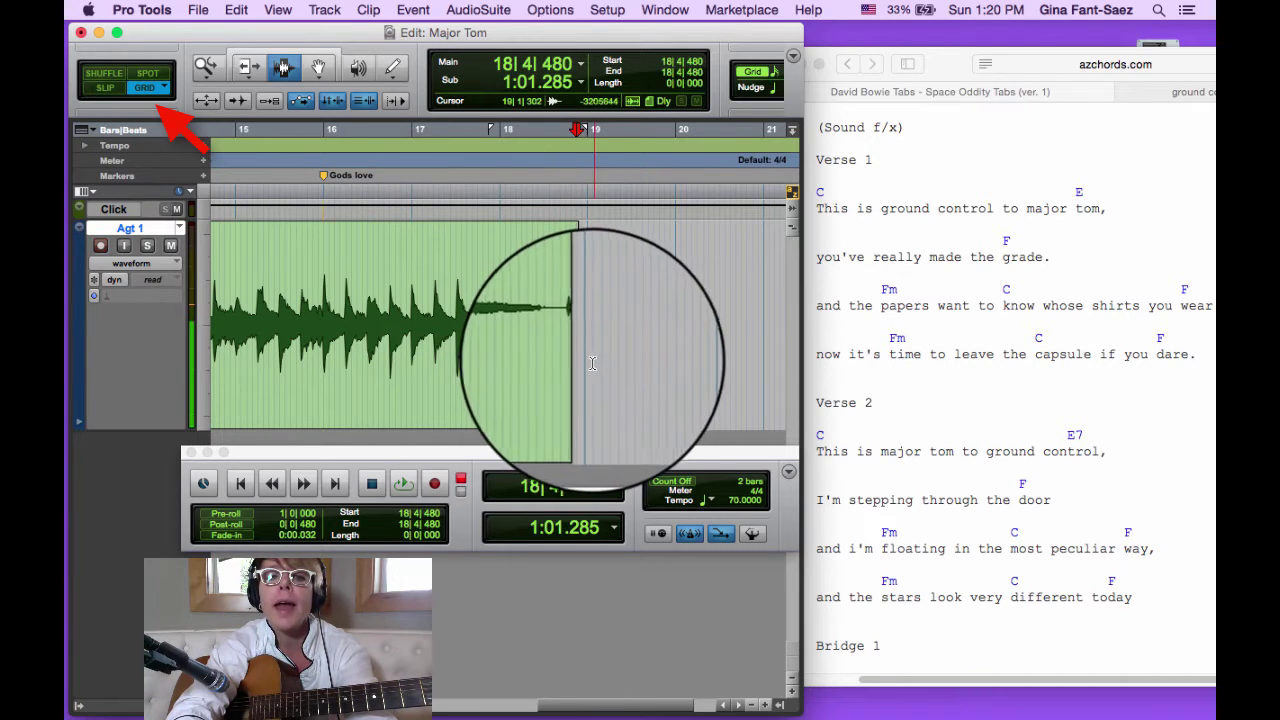
pyautogui.click(590, 358)
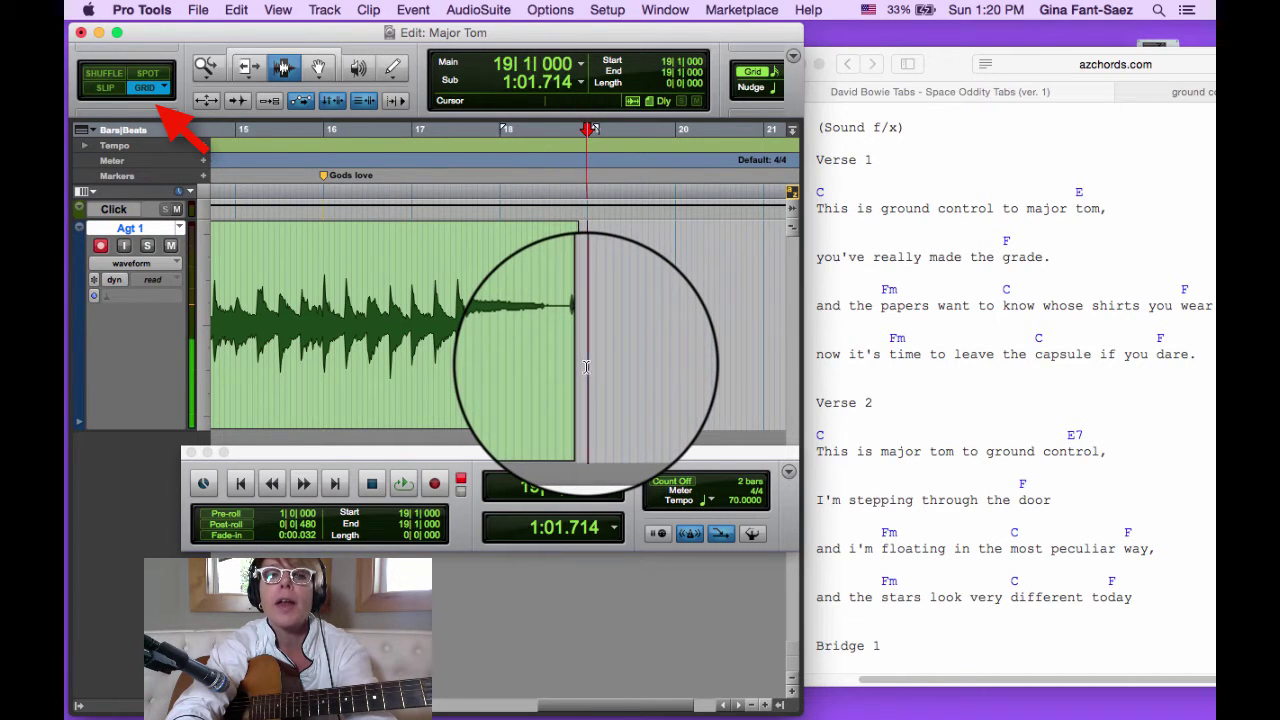
pyautogui.click(520, 50)
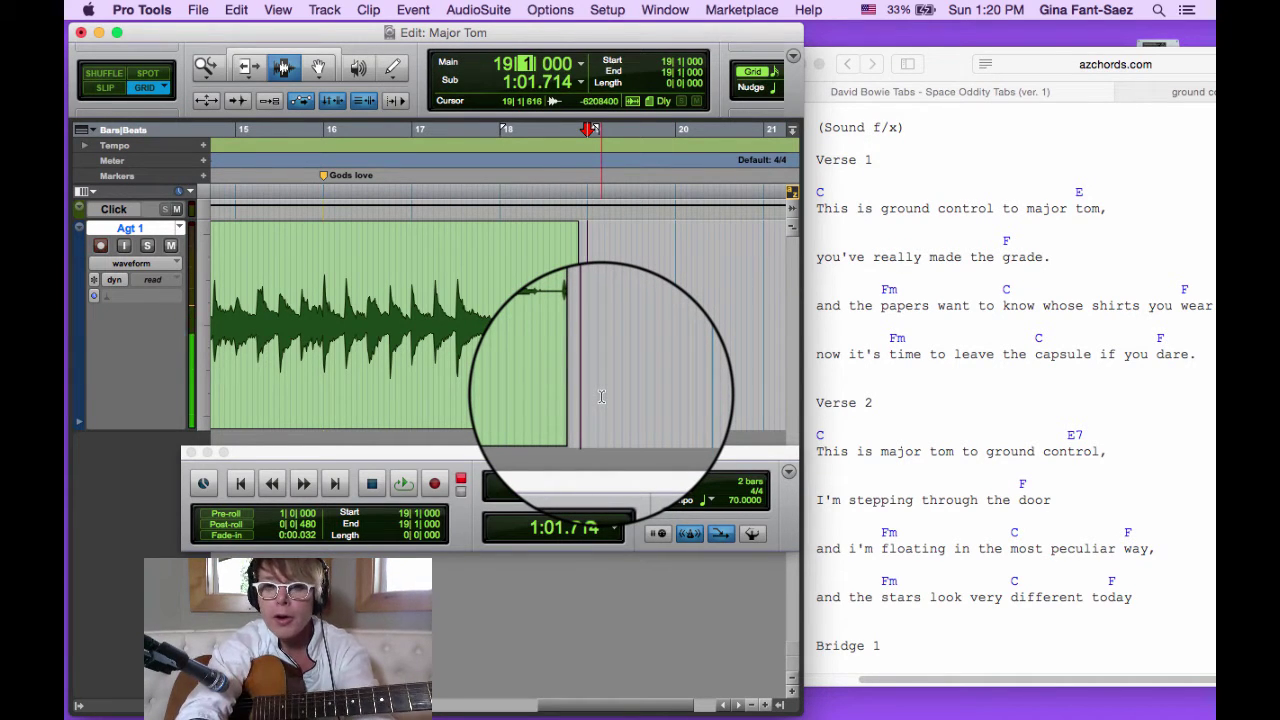
pyautogui.press('Return')
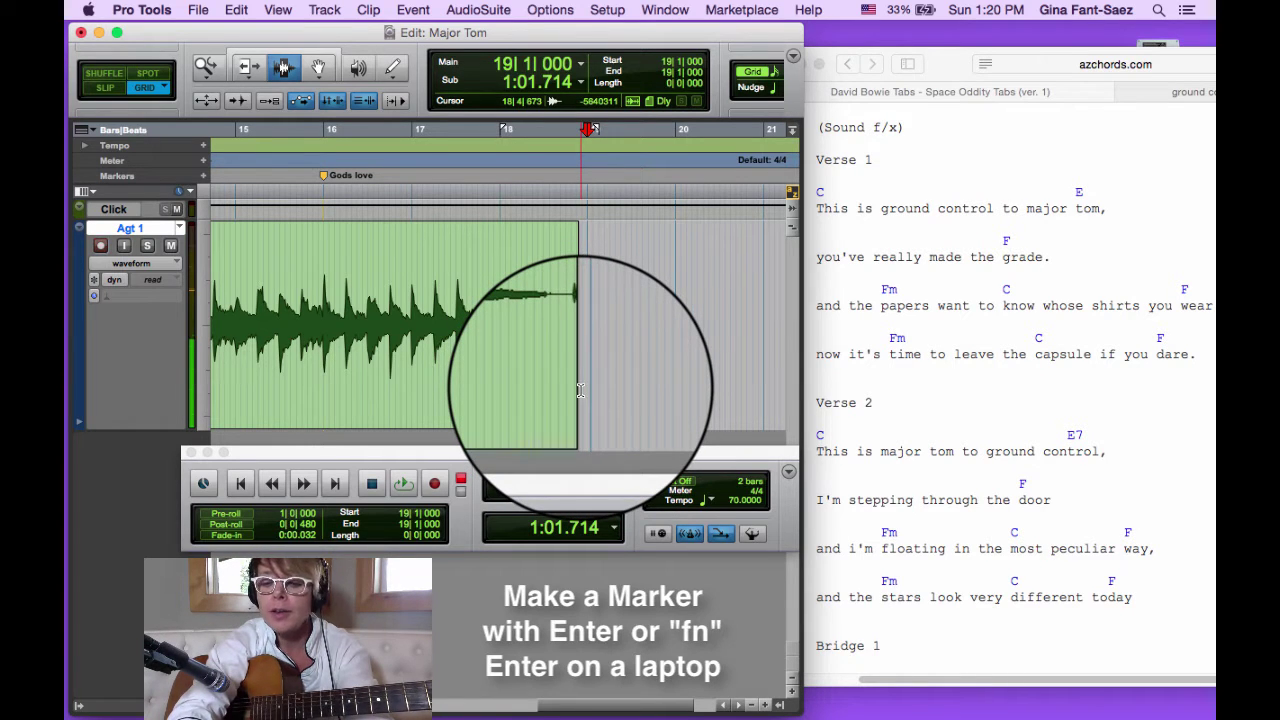
# Step: Create a marker named Chrs 1 at the start of bar 19
pyautogui.press('KP_Enter')
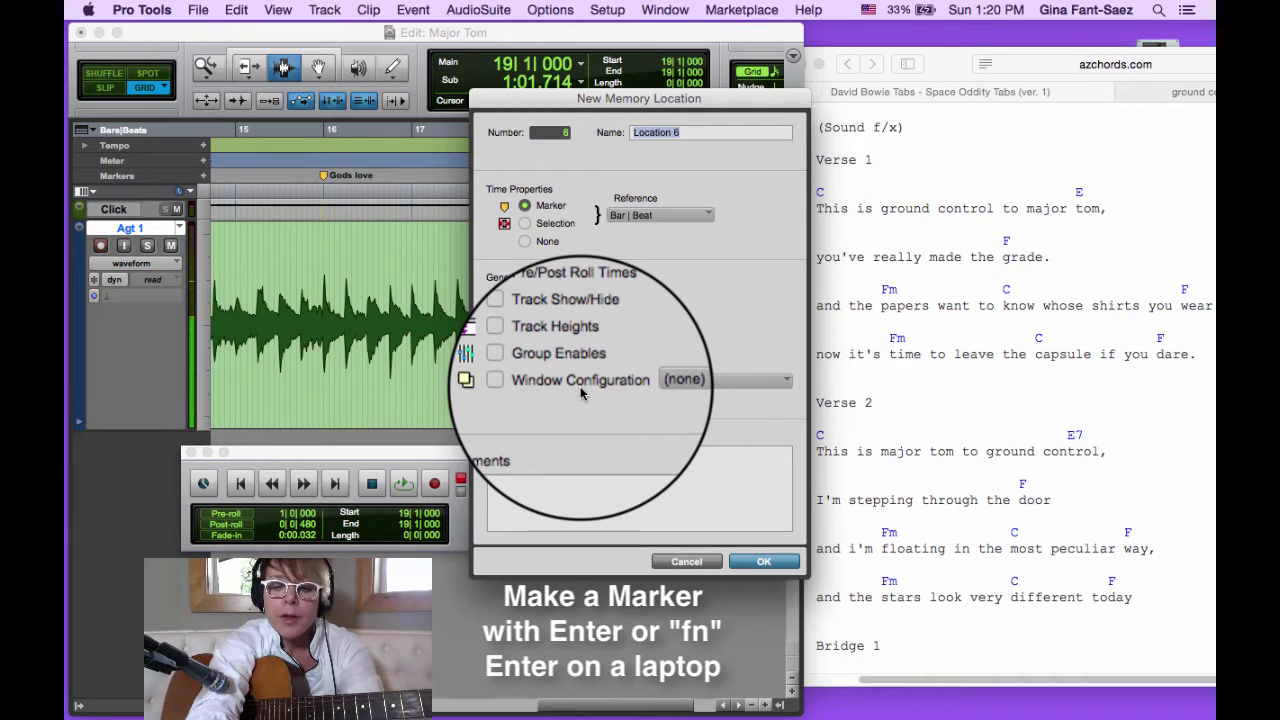
pyautogui.write('G')
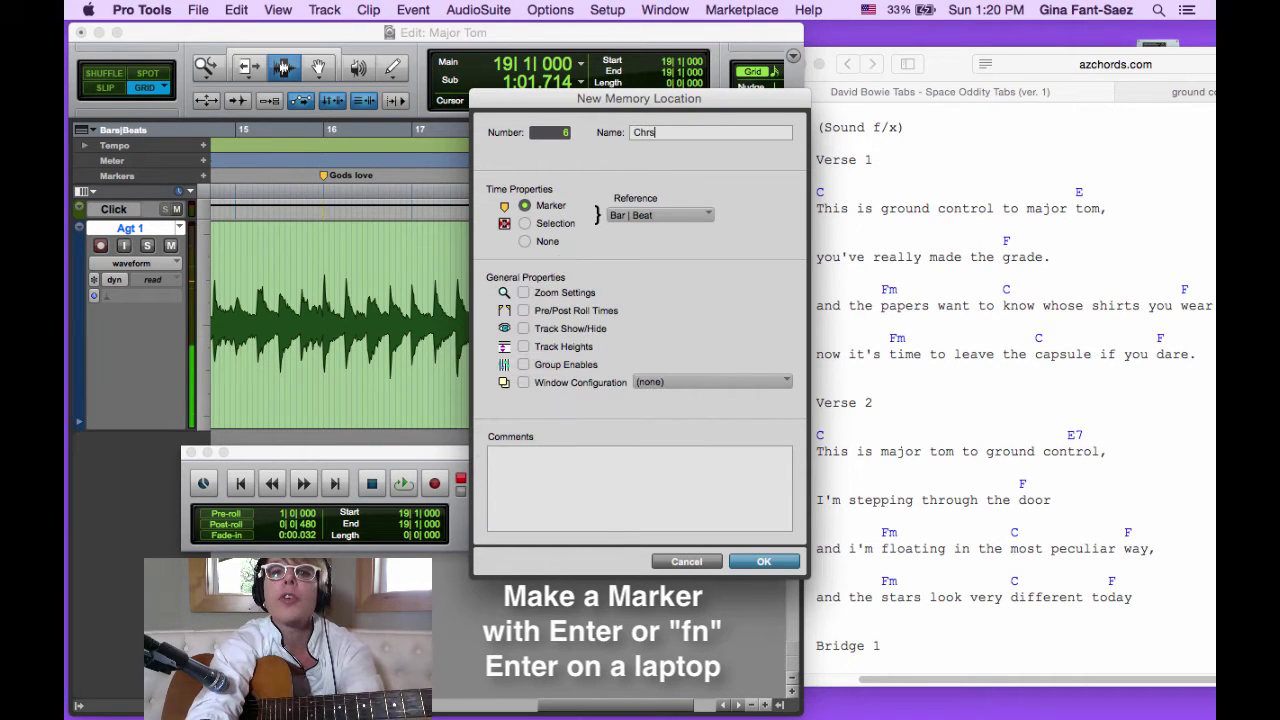
pyautogui.press('Return')
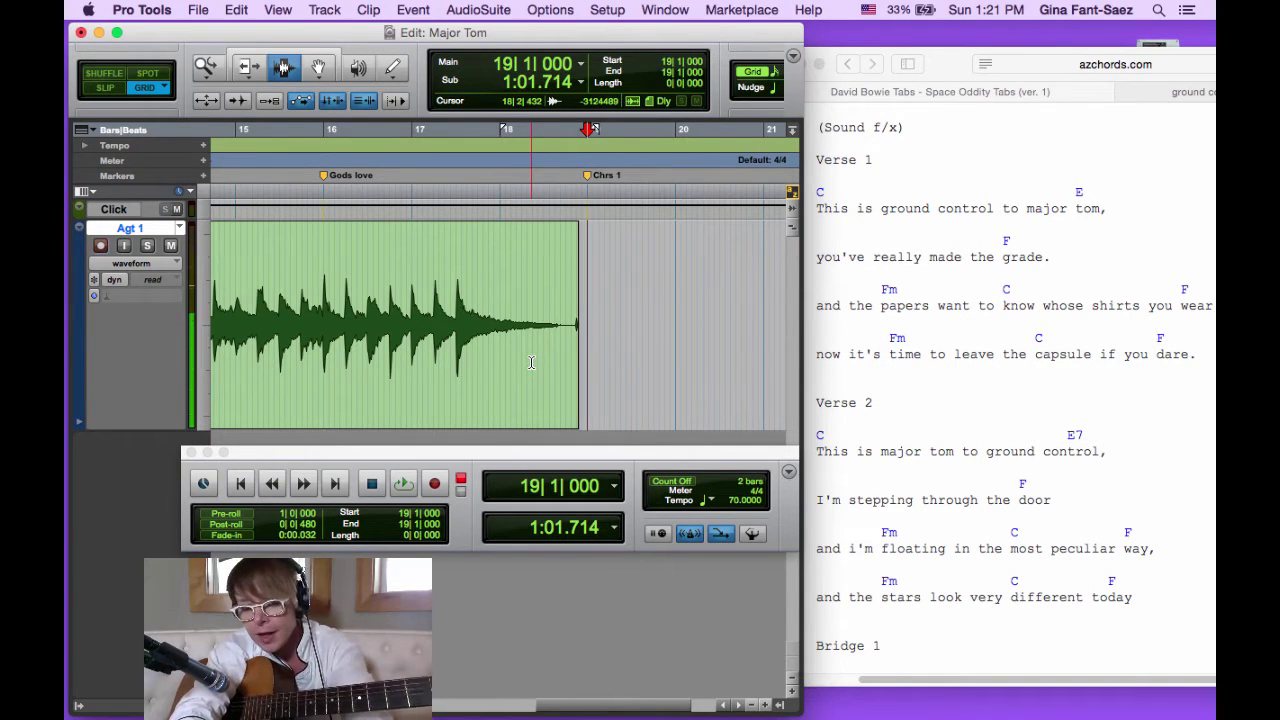
# Step: Place the edit cursor at 17|3|000 and review the Verse 1 lyrics and chords on the tab page
pyautogui.click(455, 366)
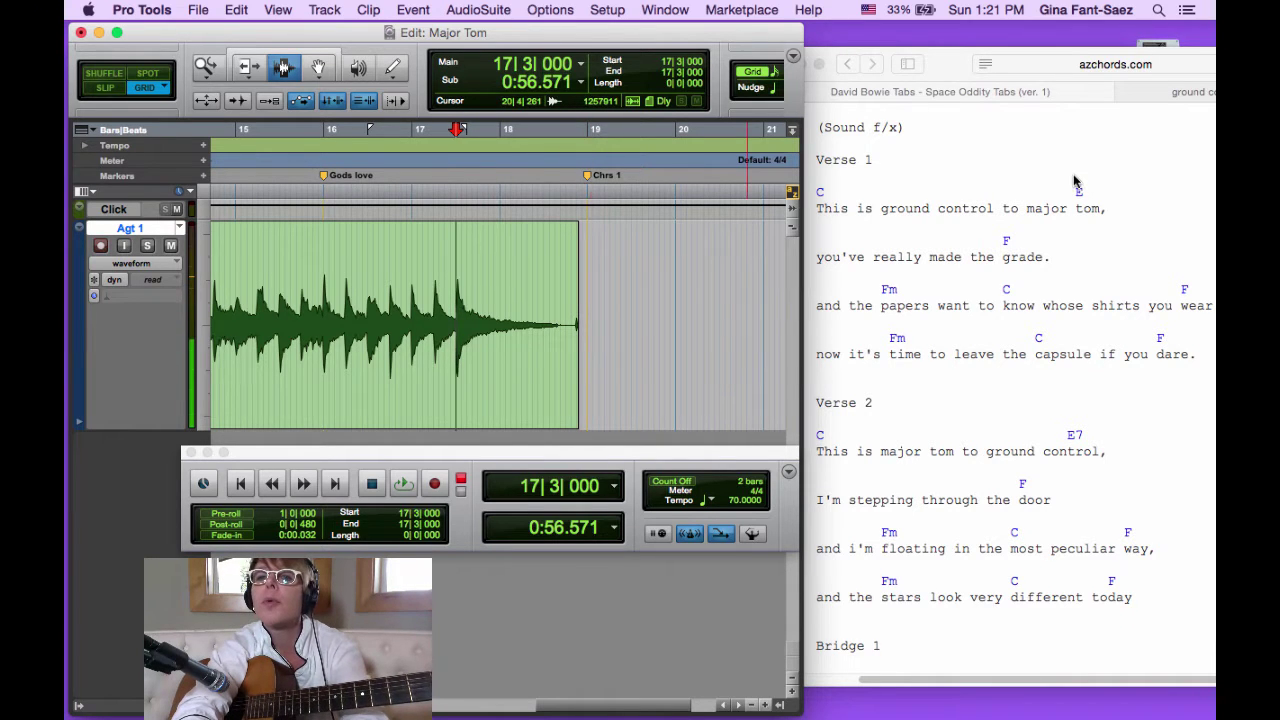
pyautogui.scroll(2, 1075, 183)
pyautogui.scroll(1, 1075, 181)
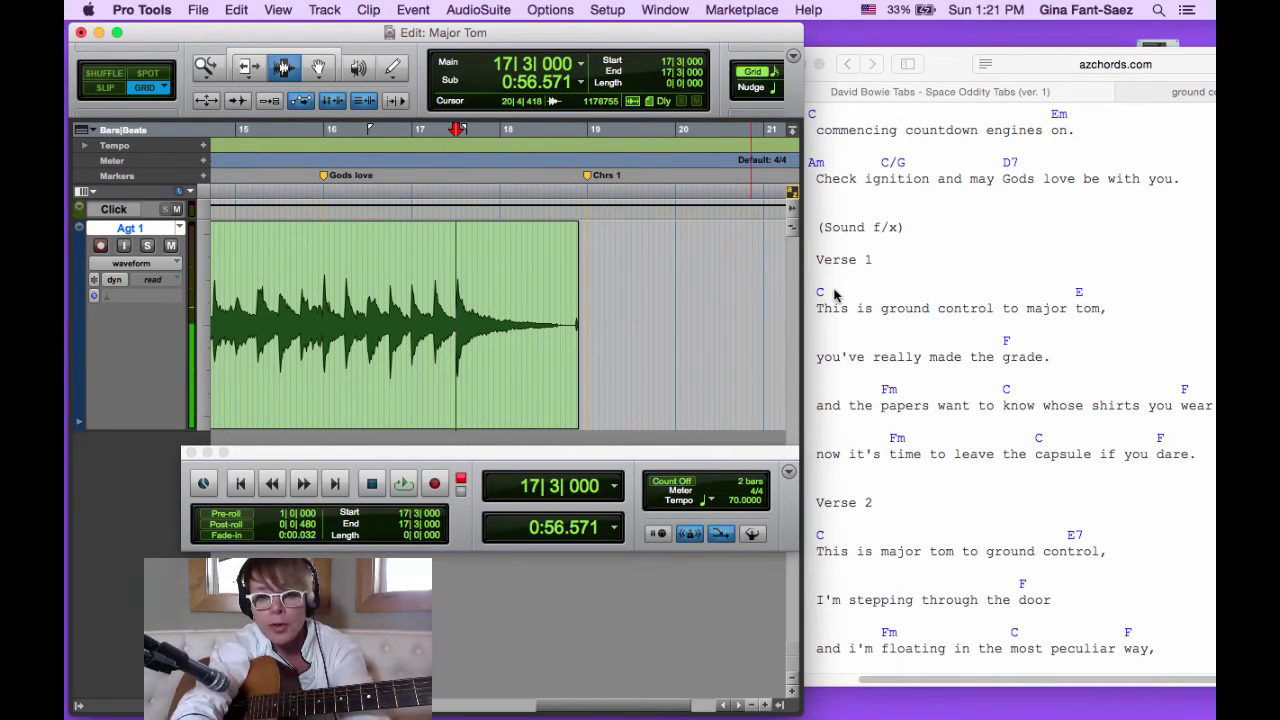
pyautogui.scroll(-3, 851, 334)
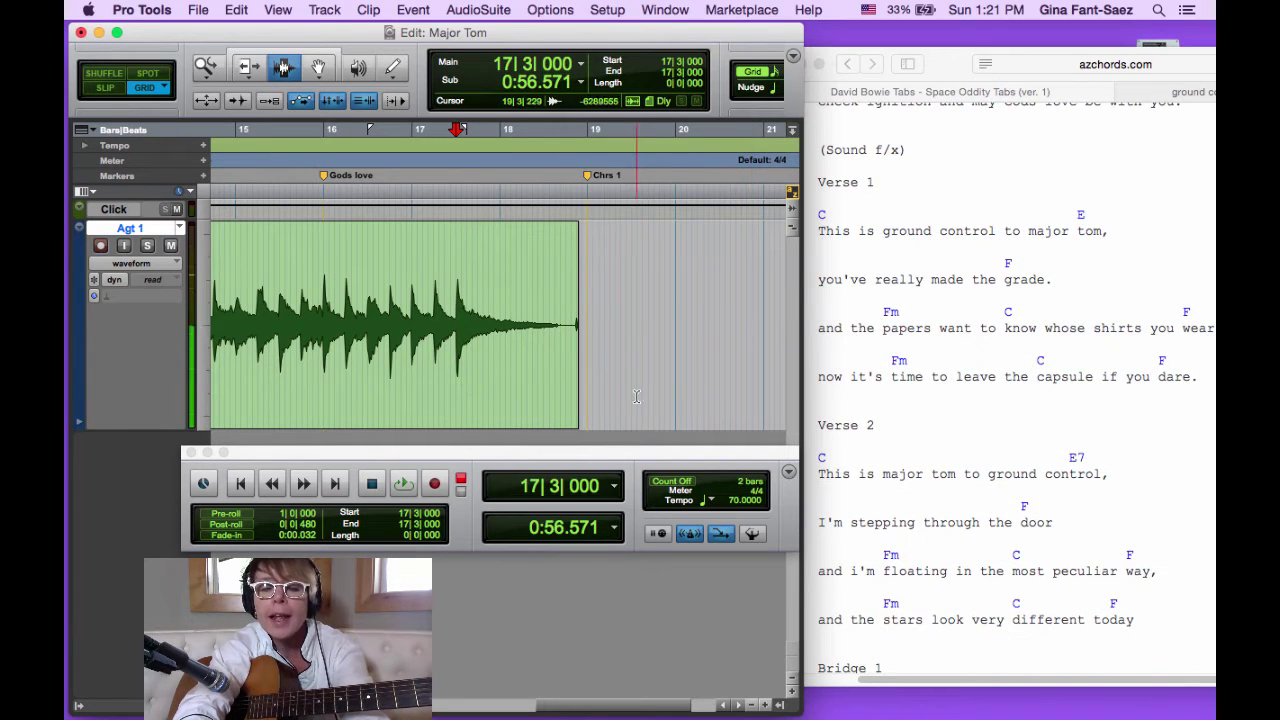
# Step: Try grid-snapped cursor positions around the last guitar chord, finishing at 17|3|000
pyautogui.click(583, 403)
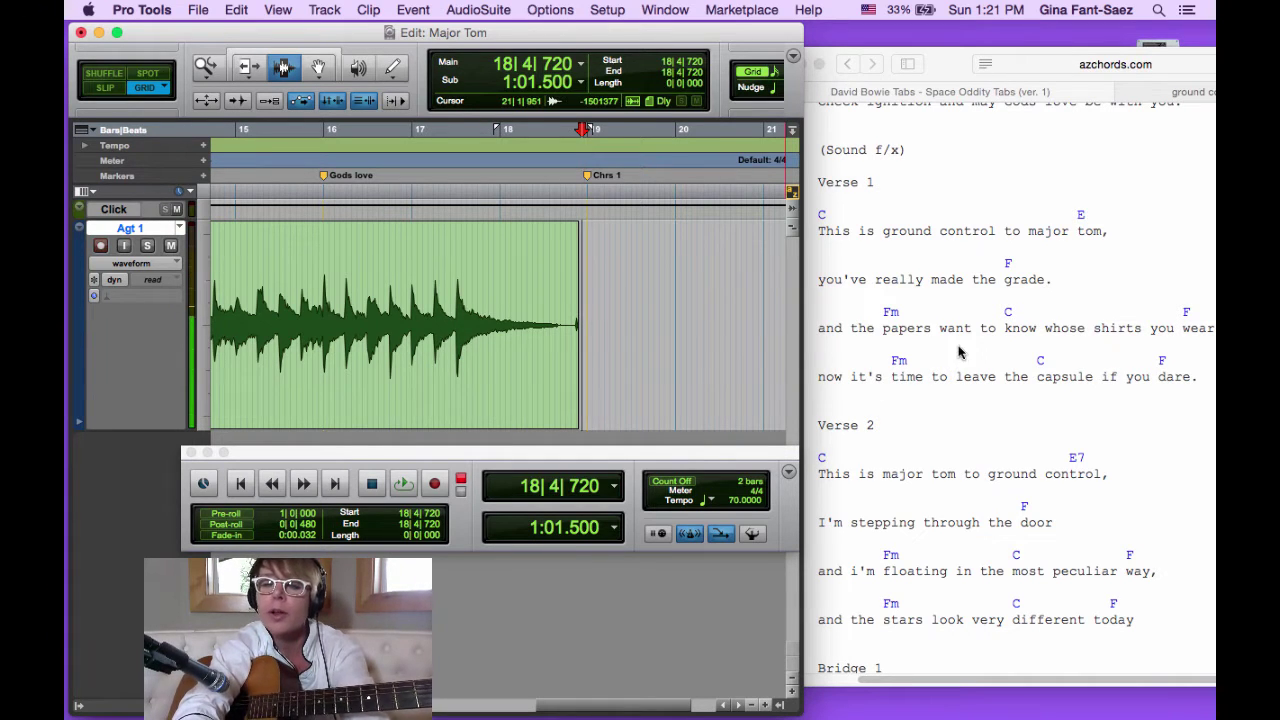
pyautogui.click(455, 378)
pyautogui.click(488, 376)
pyautogui.click(446, 376)
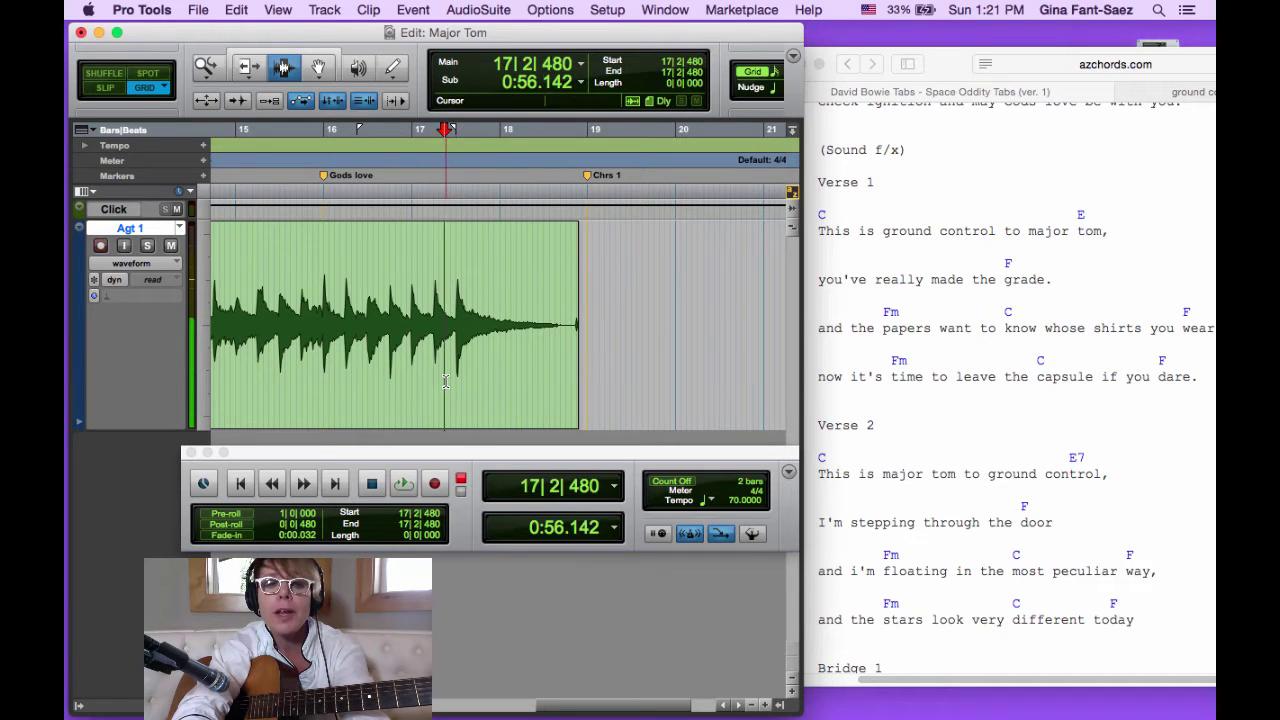
pyautogui.click(499, 375)
pyautogui.click(455, 376)
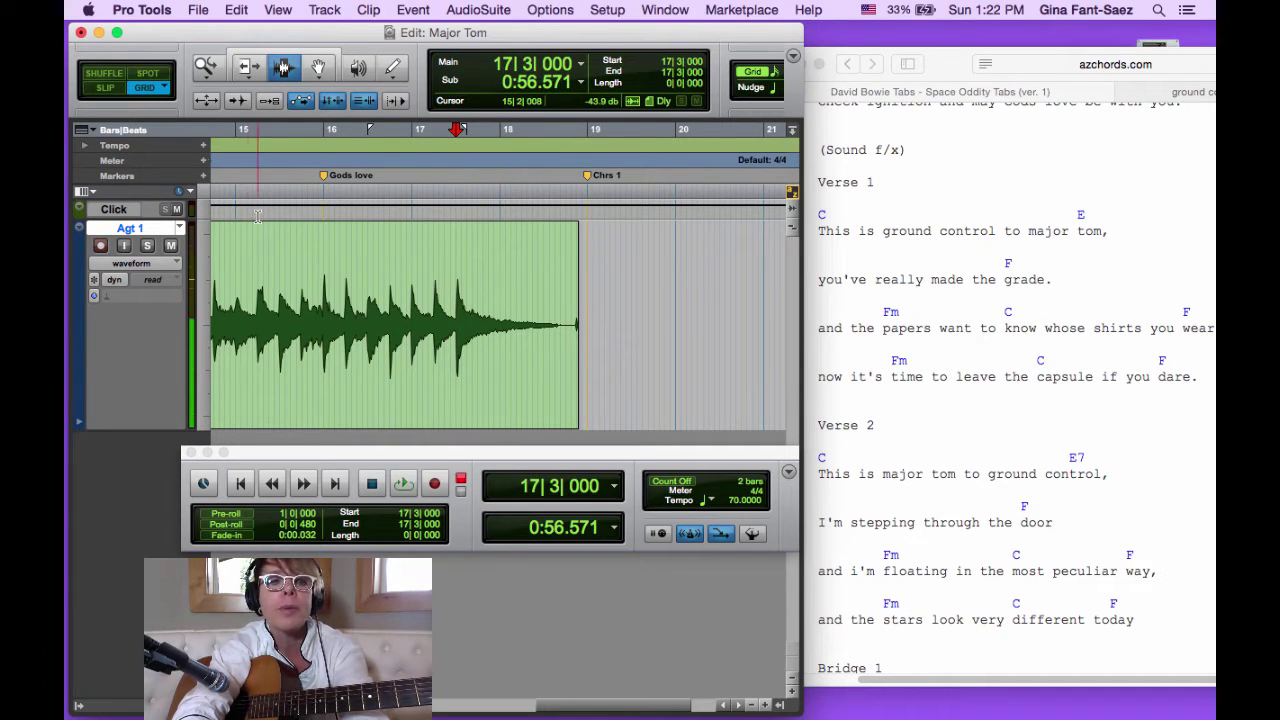
# Step: Switch the edit mode to Slip and place the edit cursor just before the last guitar chord at 17|2|854
pyautogui.click(106, 88)
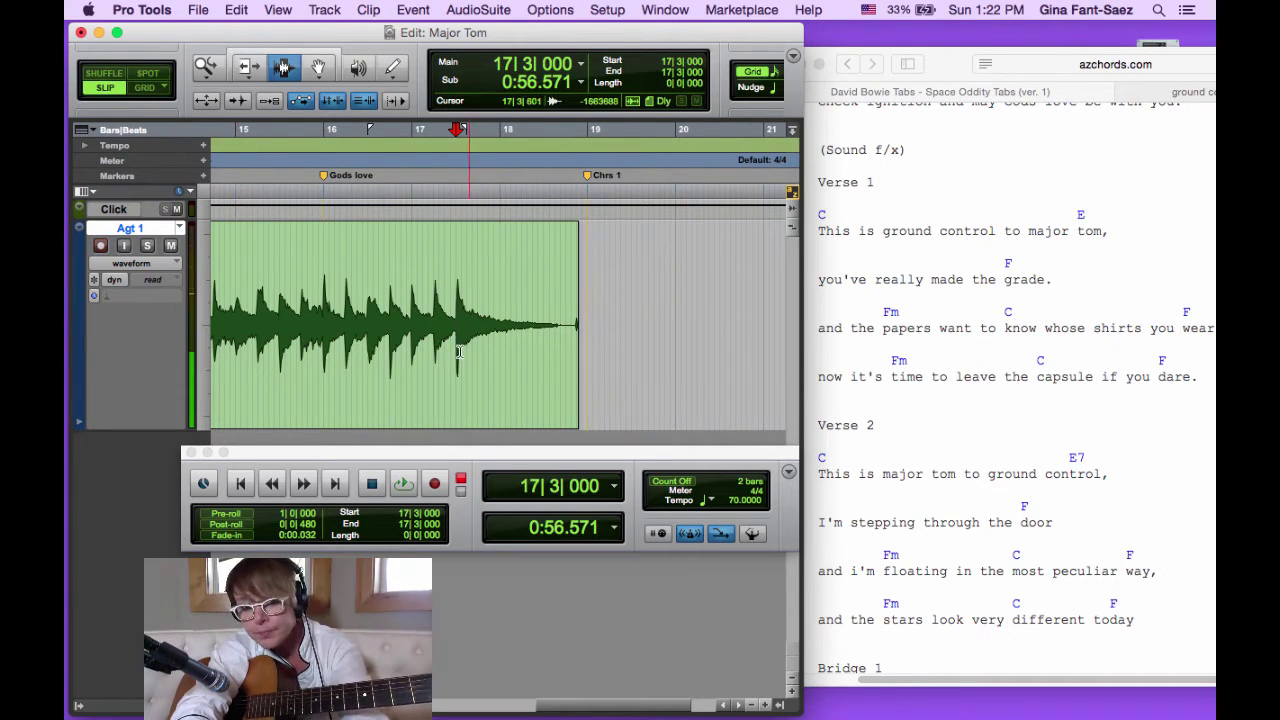
pyautogui.click(453, 381)
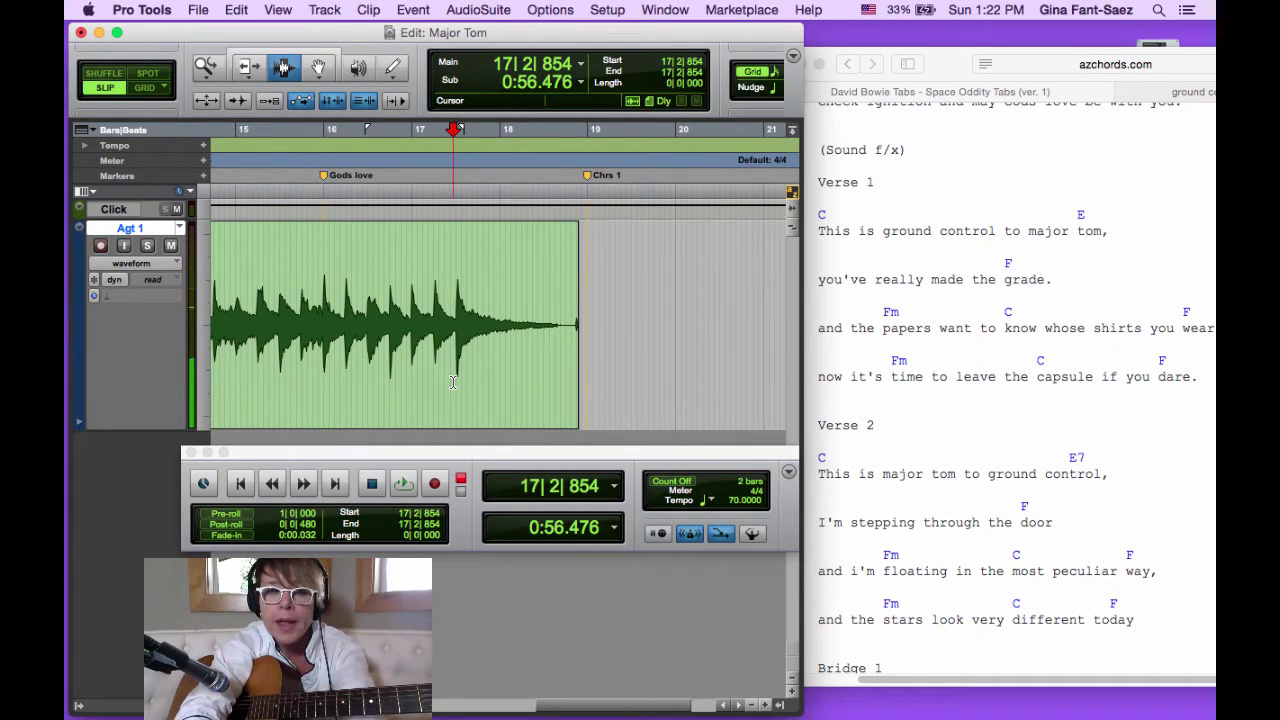
# Step: Enable QuickPunch recording and check that it is active
pyautogui.click(549, 9)
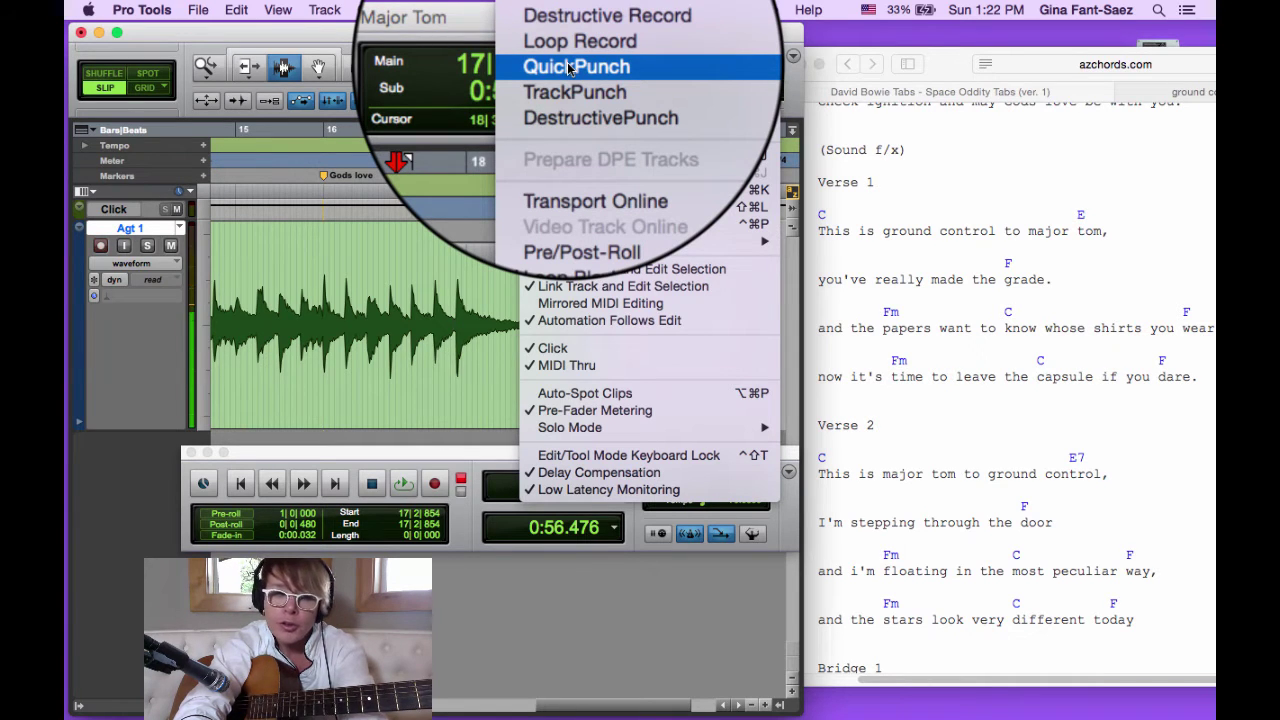
pyautogui.click(570, 67)
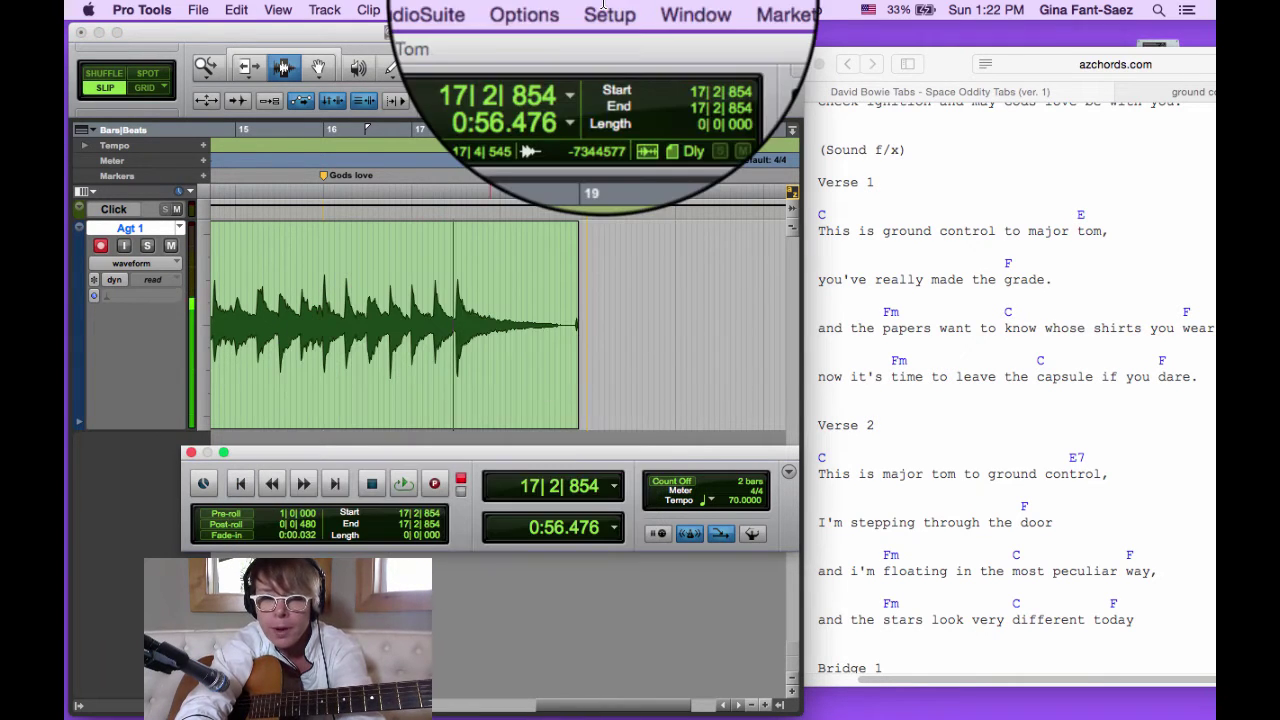
pyautogui.click(575, 7)
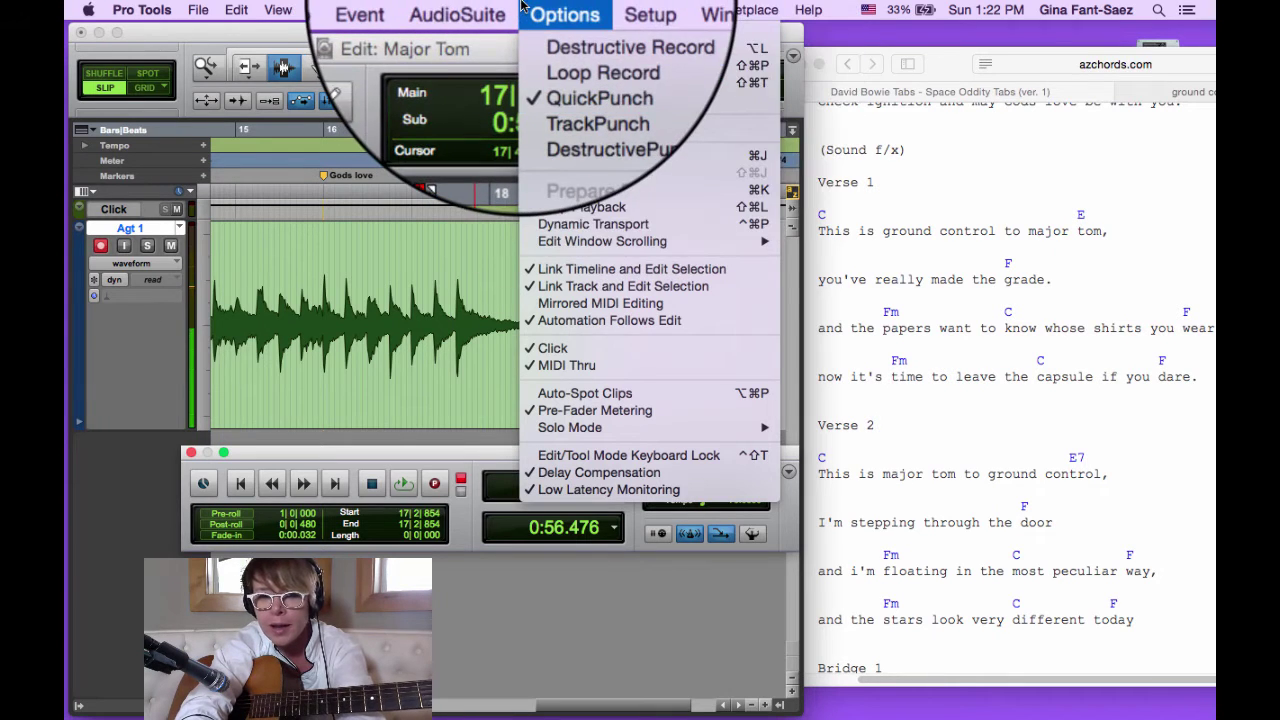
pyautogui.click(646, 67)
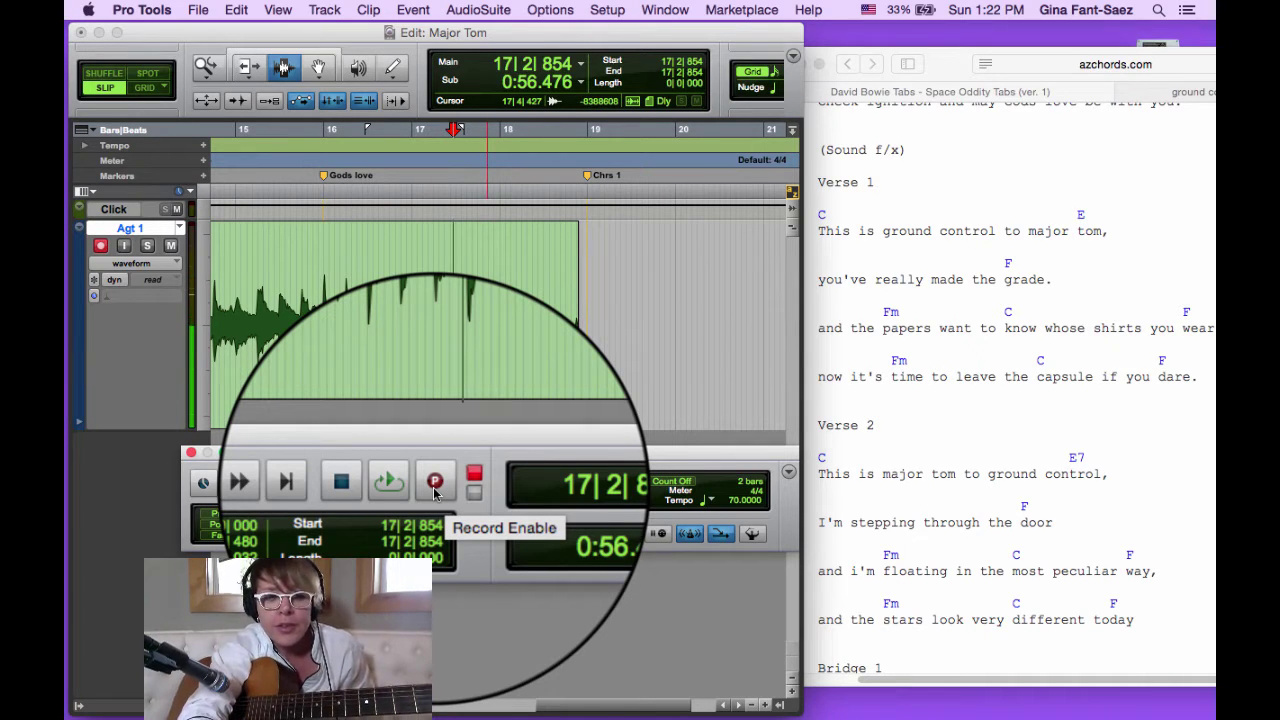
# Step: Turn on pre-roll and record a QuickPunch pass on the Agt 1 track from 17|2|854 to about bar 18 beat 3
pyautogui.click(435, 483)
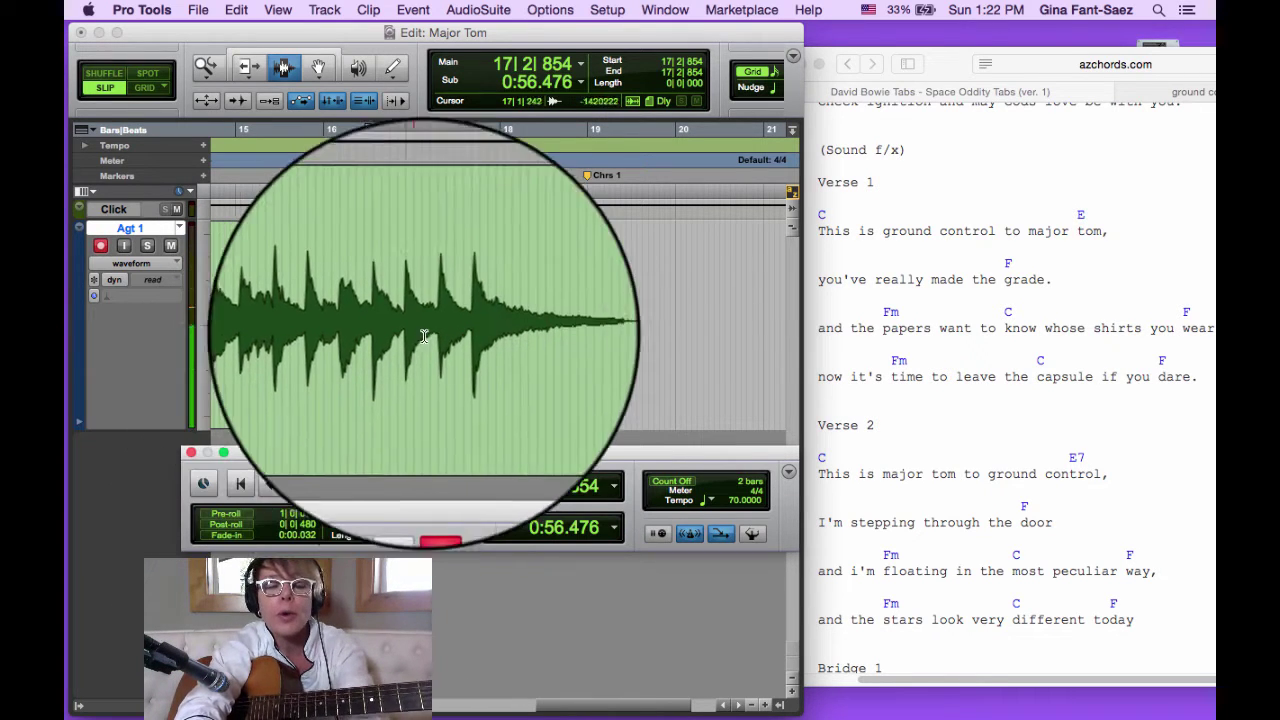
pyautogui.click(238, 515)
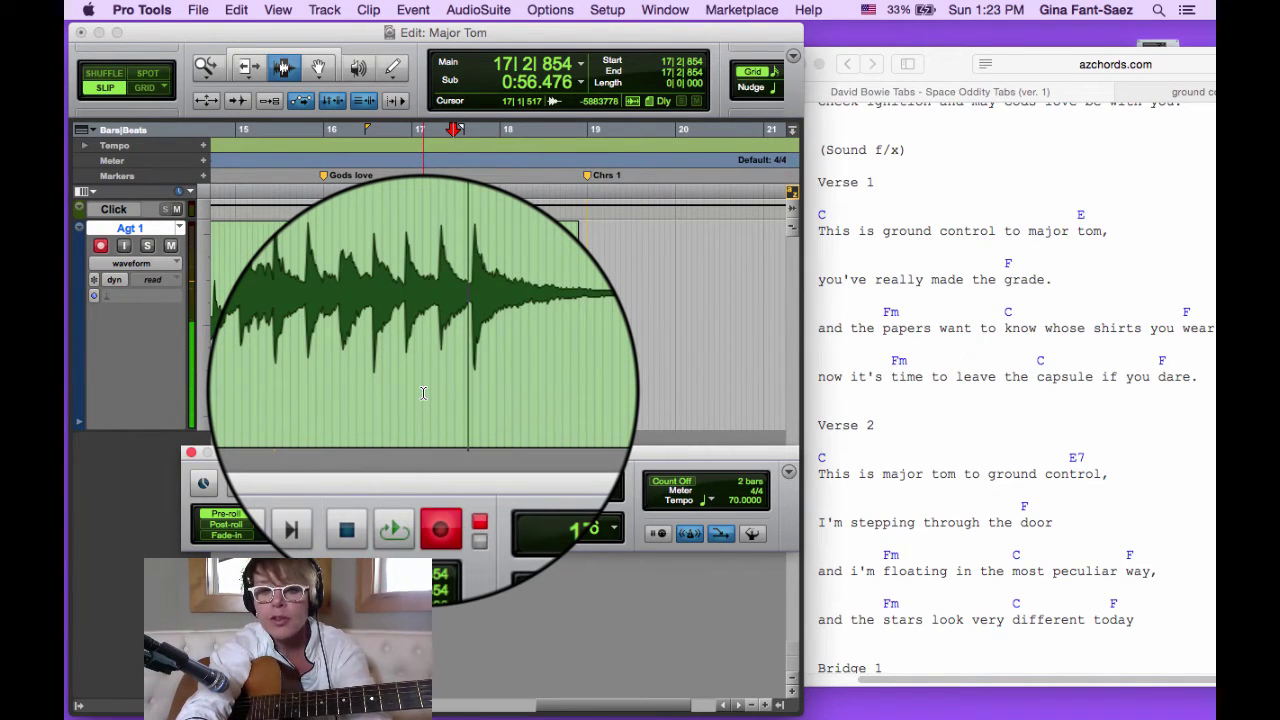
pyautogui.press('space')
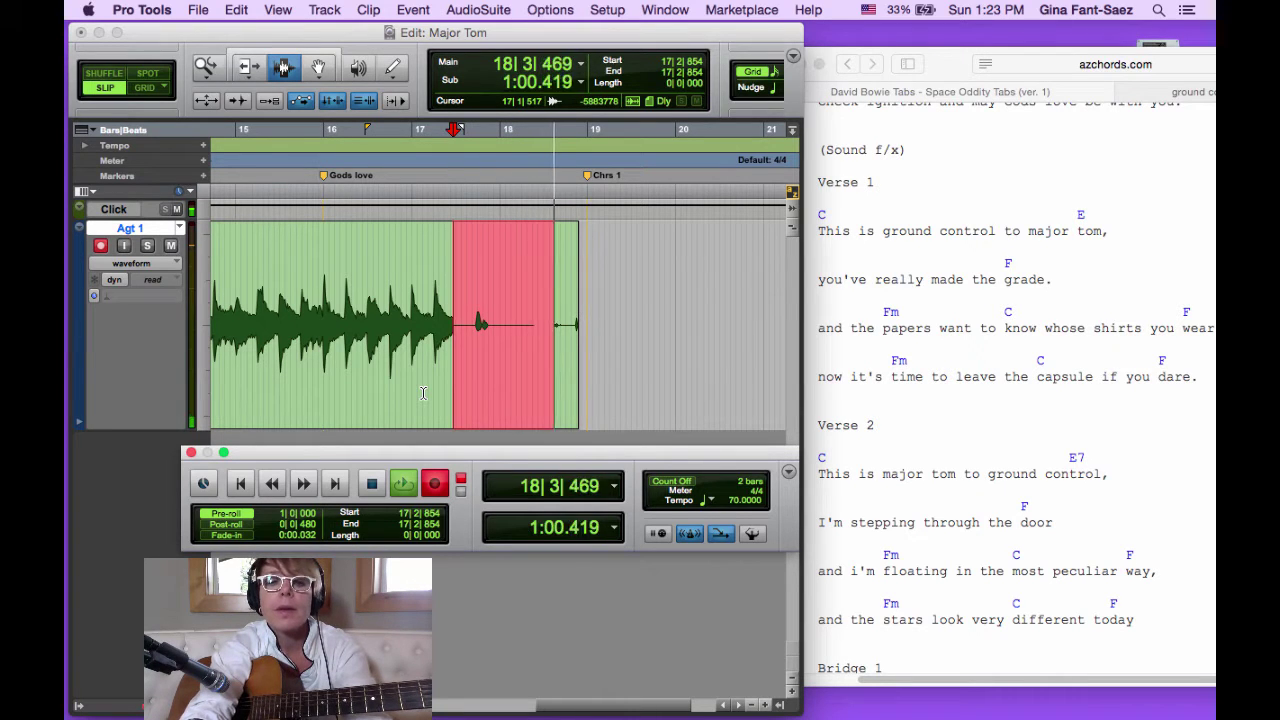
pyautogui.press('space')
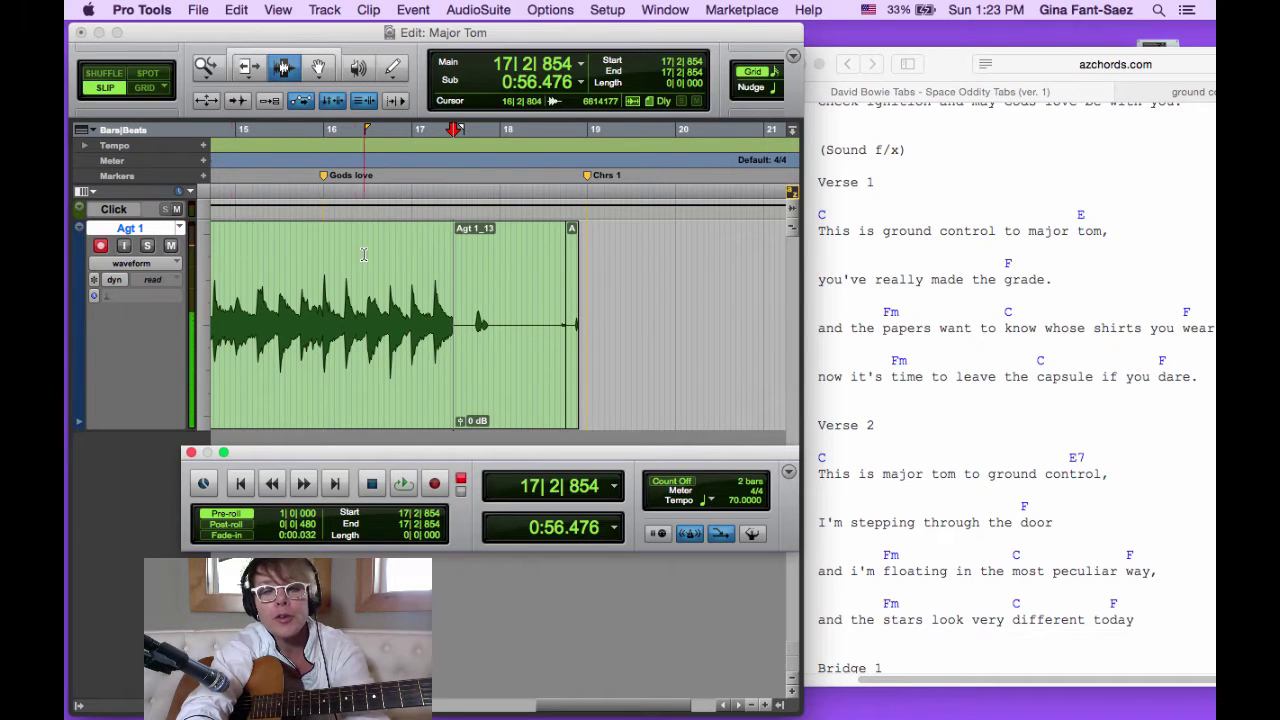
# Step: Select the punched-in clip starting at 17|2|854 with the Trim tool and enable QuickPunch recording
pyautogui.click(244, 67)
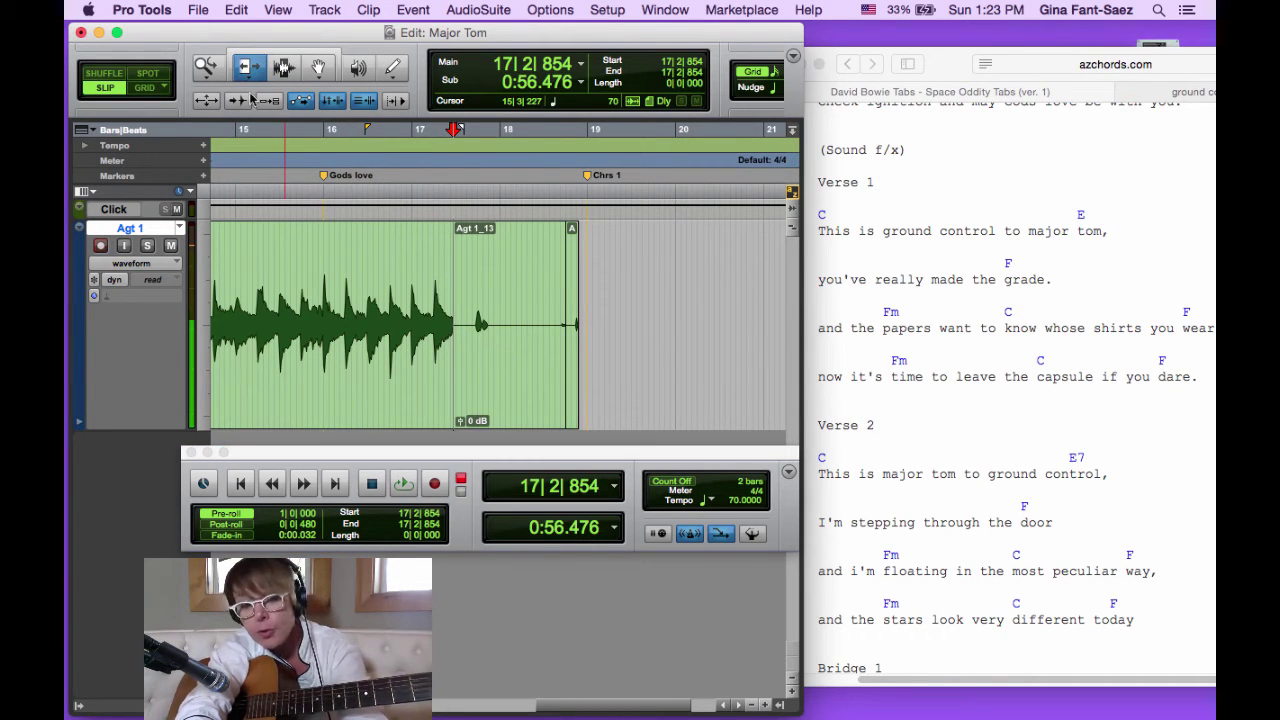
pyautogui.click(462, 282)
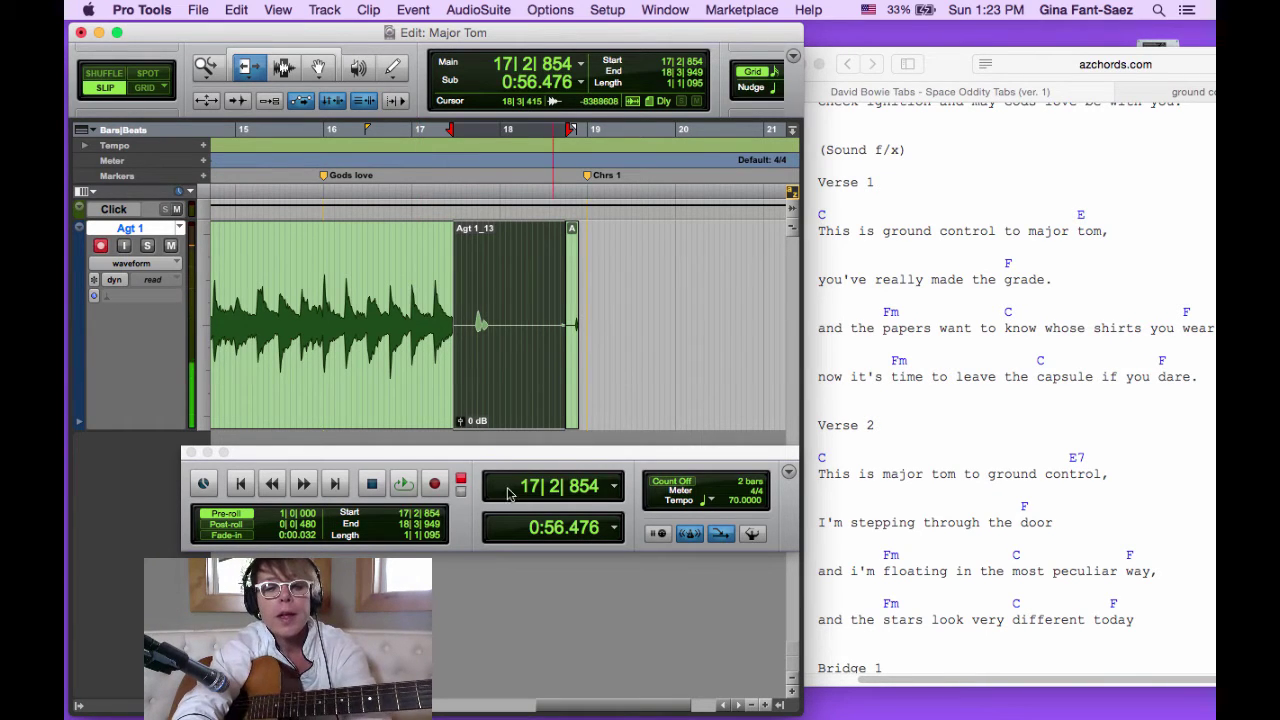
pyautogui.press('shift+super+p')
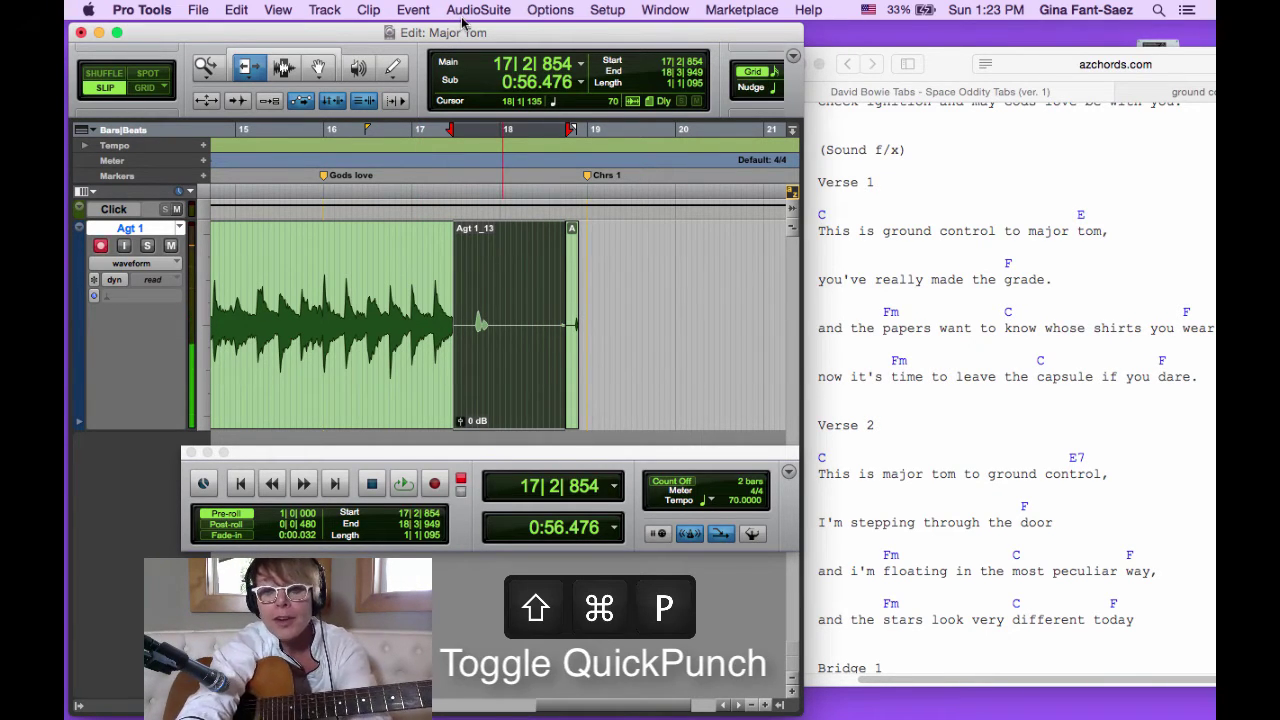
pyautogui.press('shift+super+p')
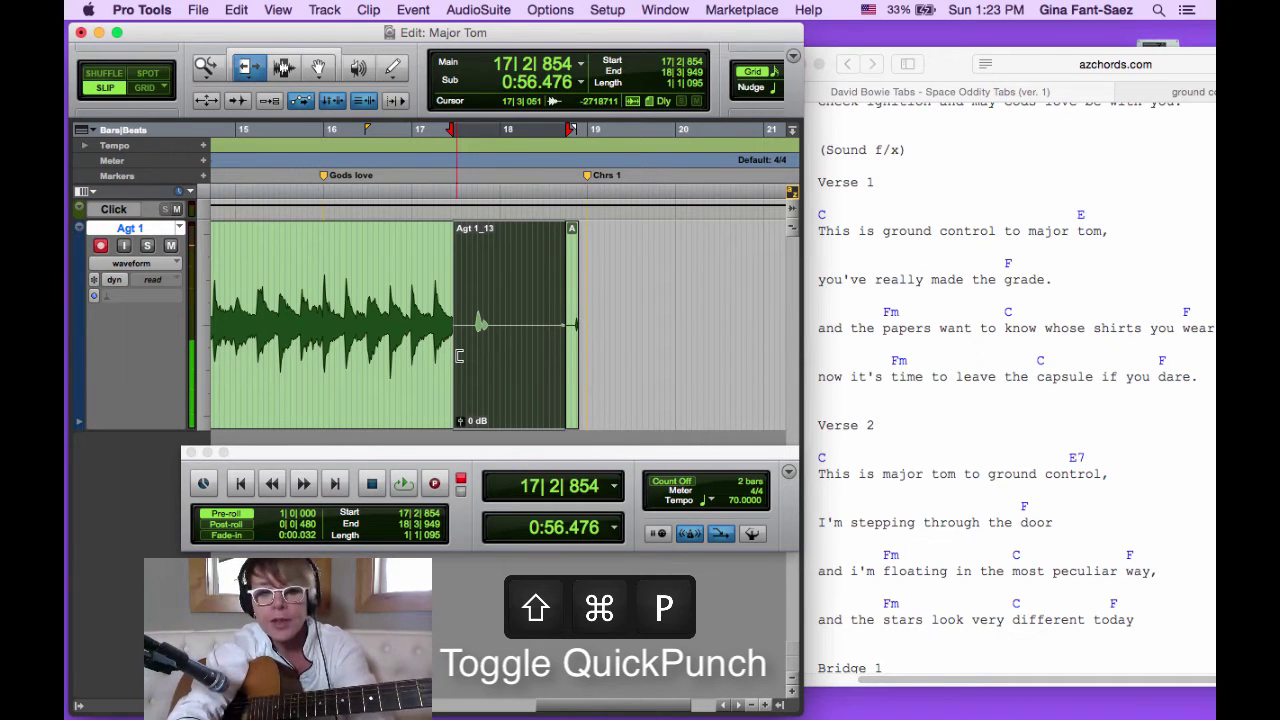
# Step: Record a short QuickPunch pass over the selection to about 18|2|361, trimming the new clip's start to 17|2|775, then to 17|2|932
pyautogui.press('super+space')
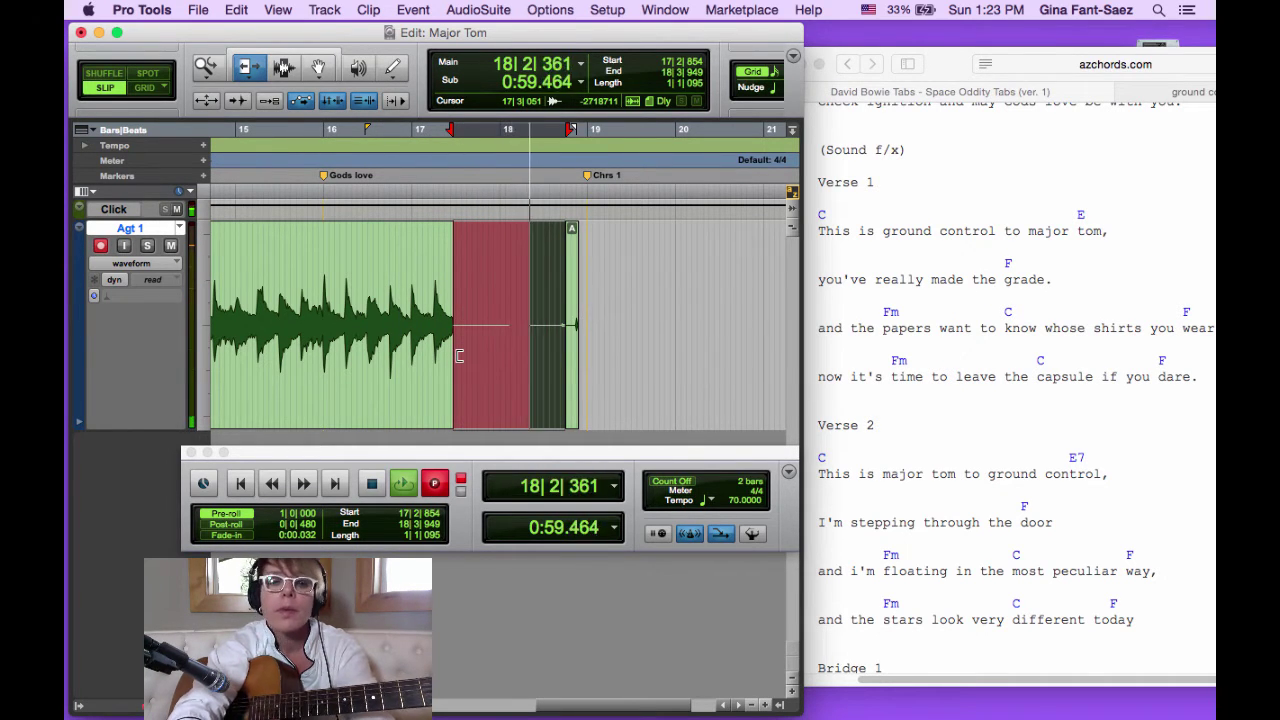
pyautogui.press('space')
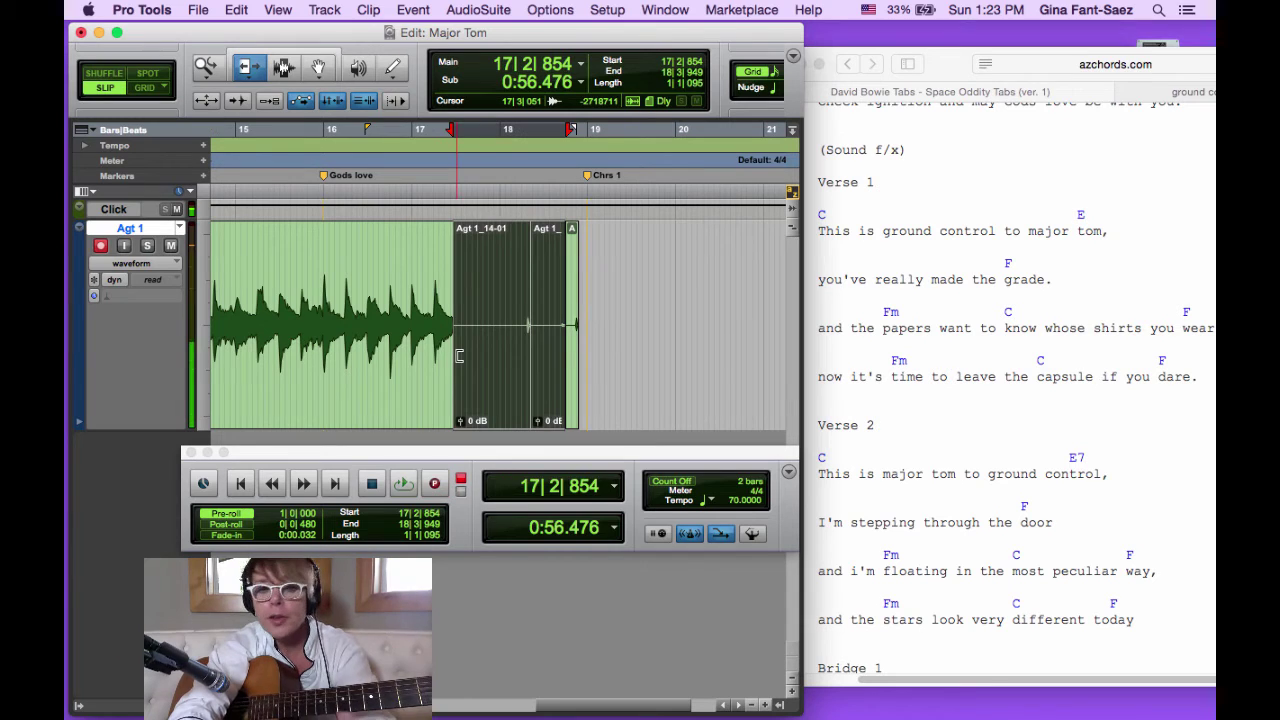
pyautogui.doubleClick(455, 277)
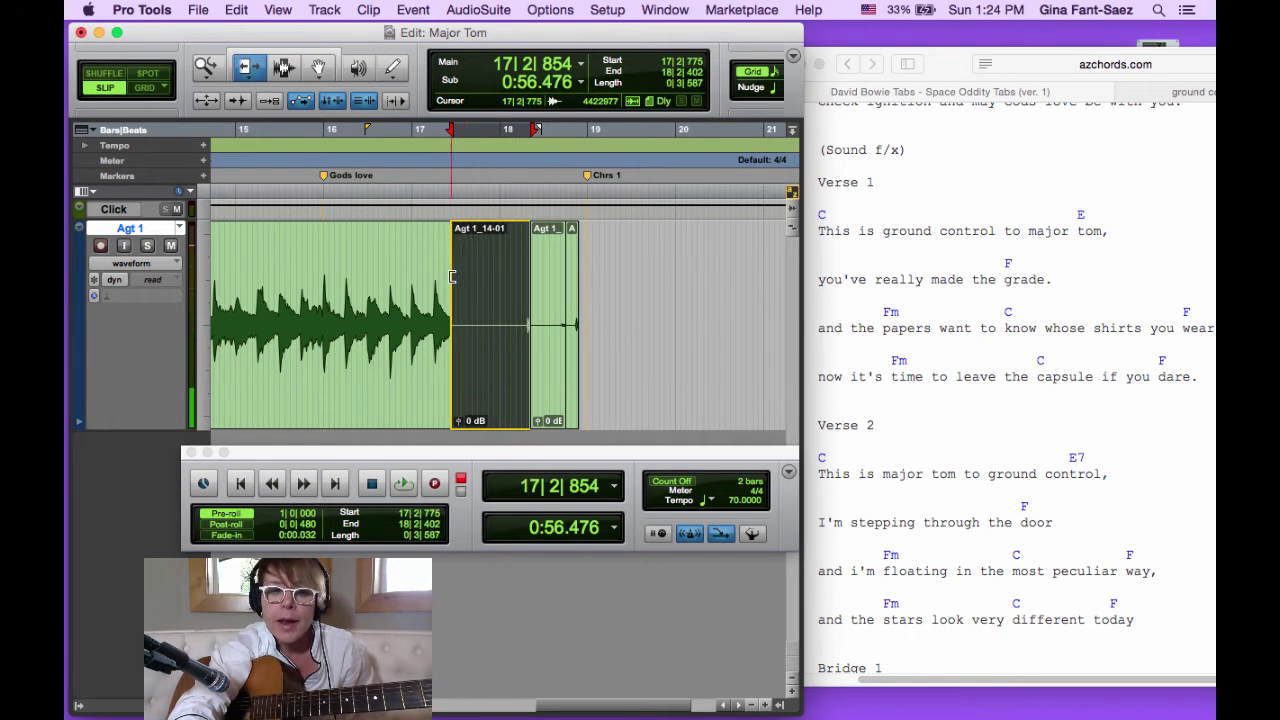
pyautogui.moveTo(452, 277)
pyautogui.mouseDown()
pyautogui.moveTo(420, 277)
pyautogui.moveTo(468, 279)
pyautogui.moveTo(455, 279)
pyautogui.mouseUp()
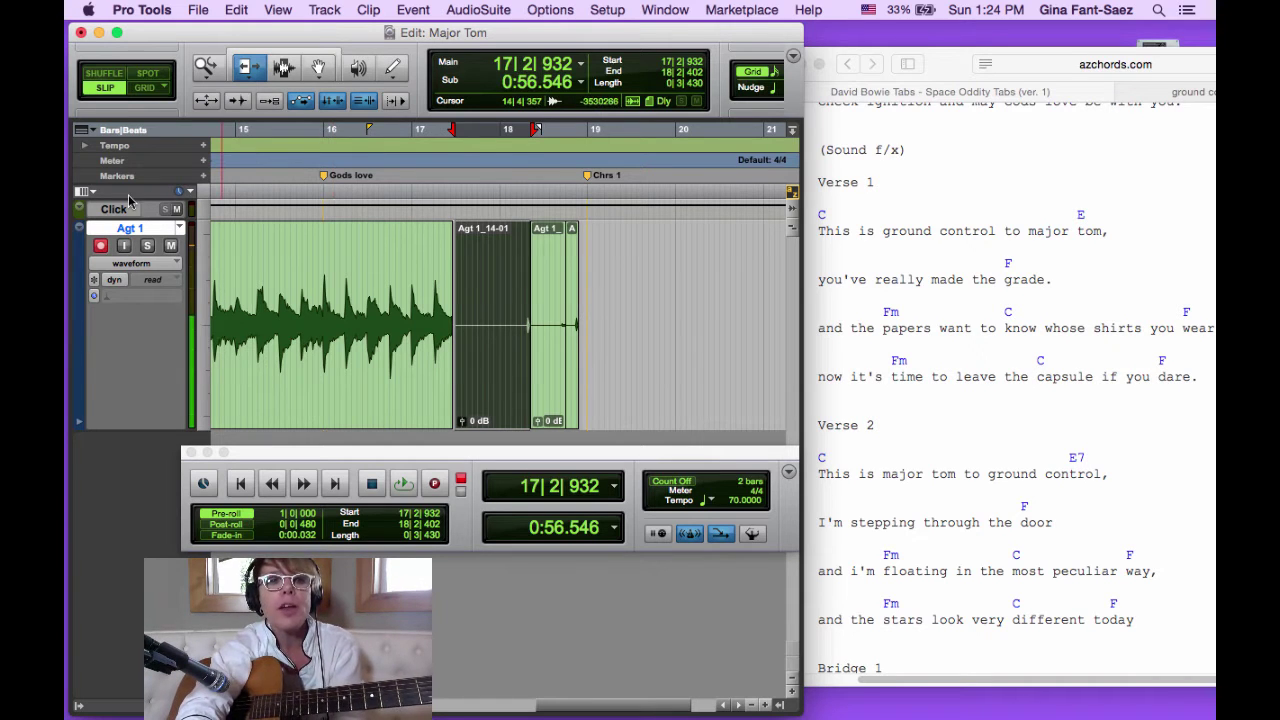
# Step: Place the edit cursor at 17|2|893 with the Selector tool and record a QuickPunch pass to about 21|3|529
pyautogui.click(284, 68)
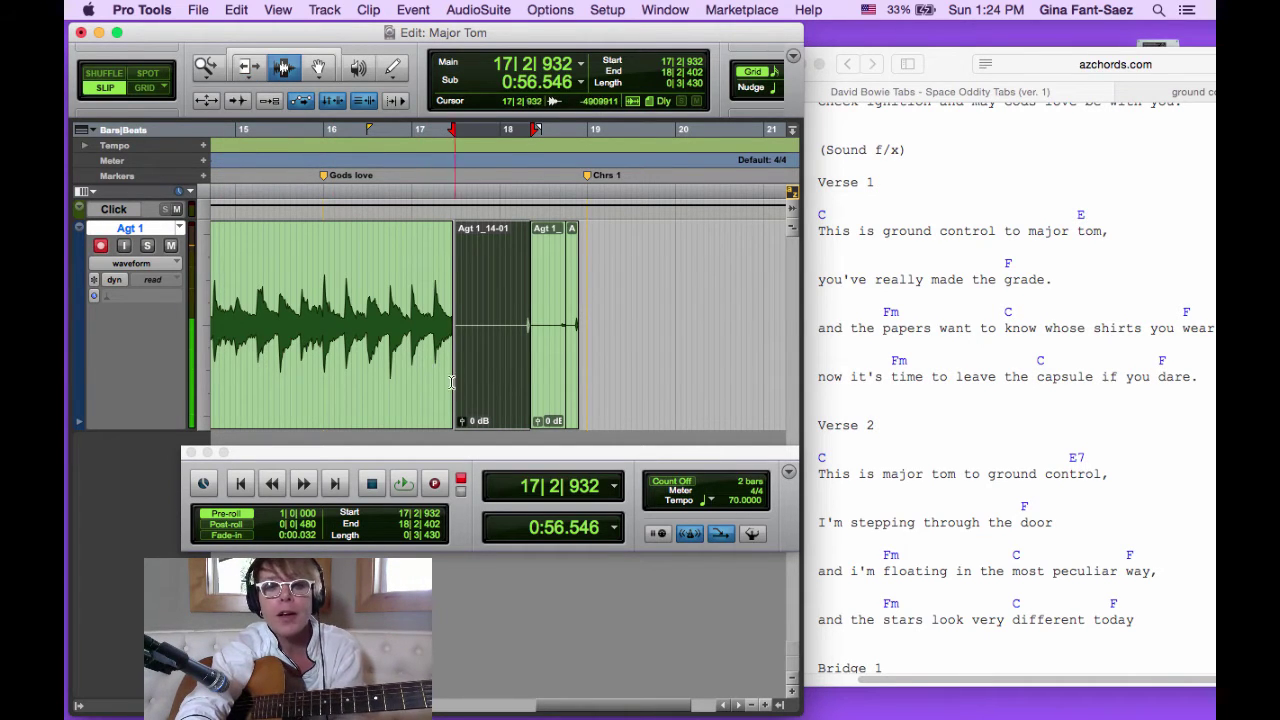
pyautogui.click(453, 386)
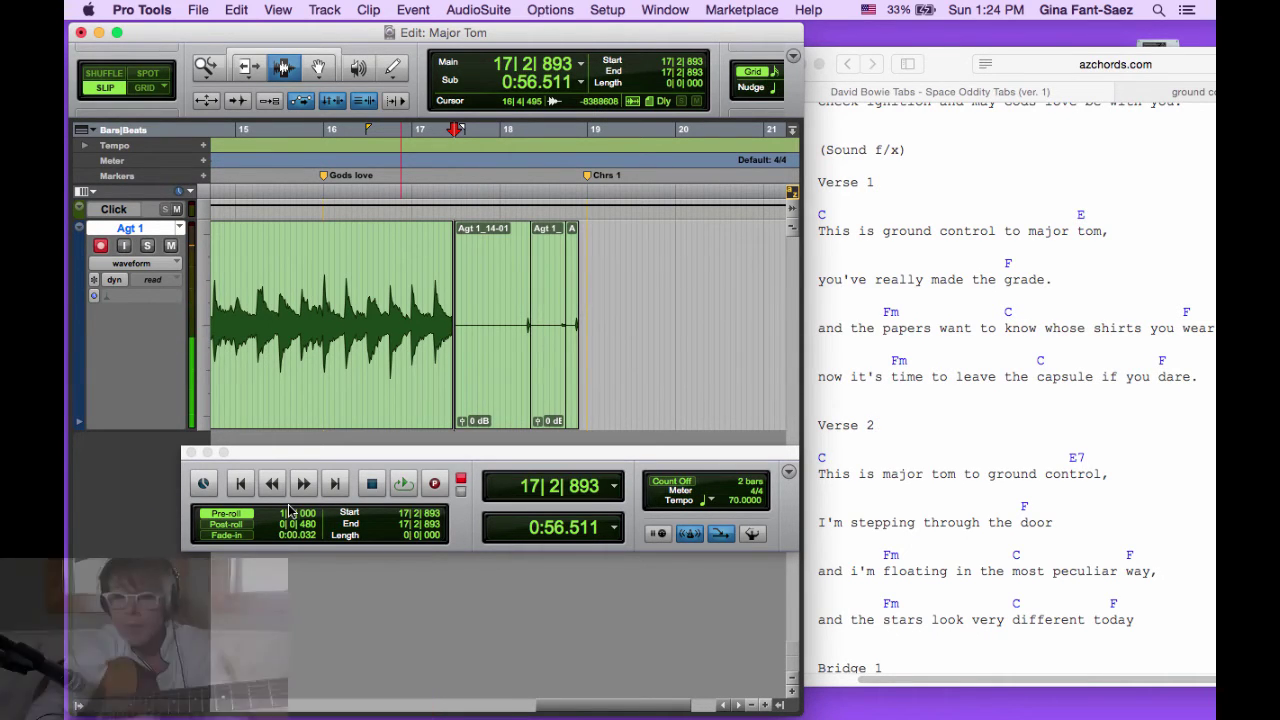
pyautogui.press('space')
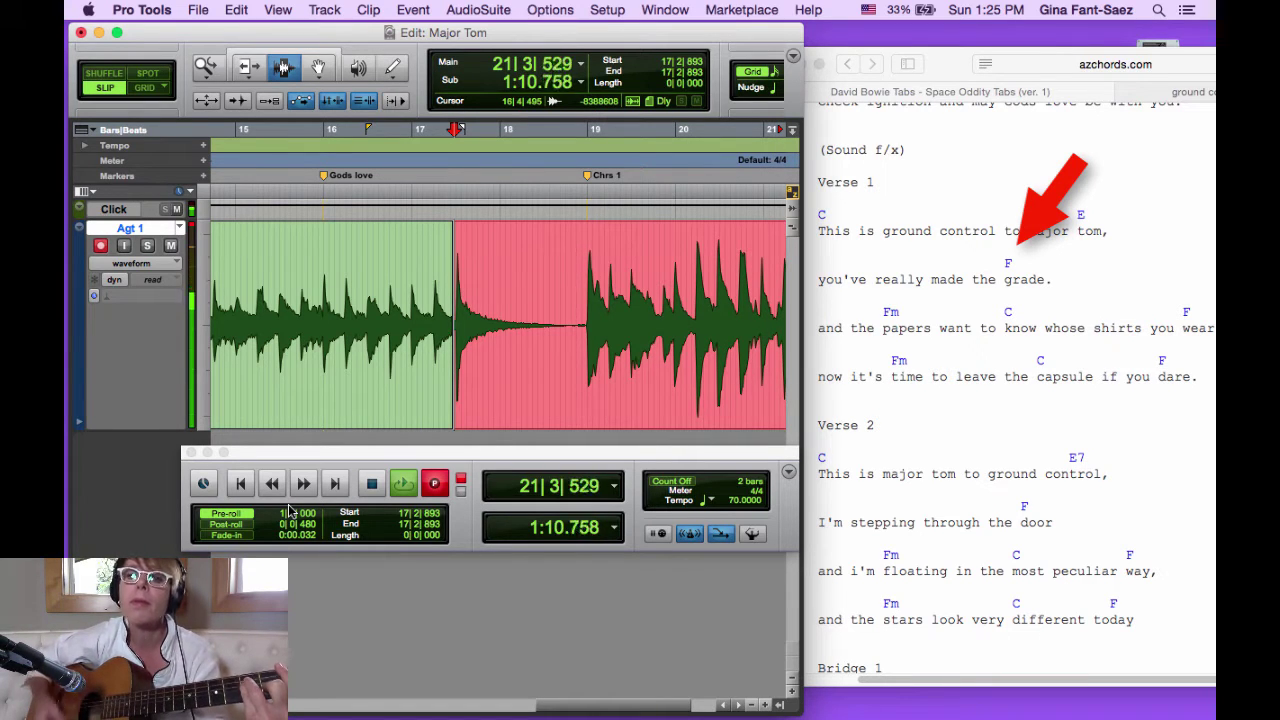
pyautogui.press('space')
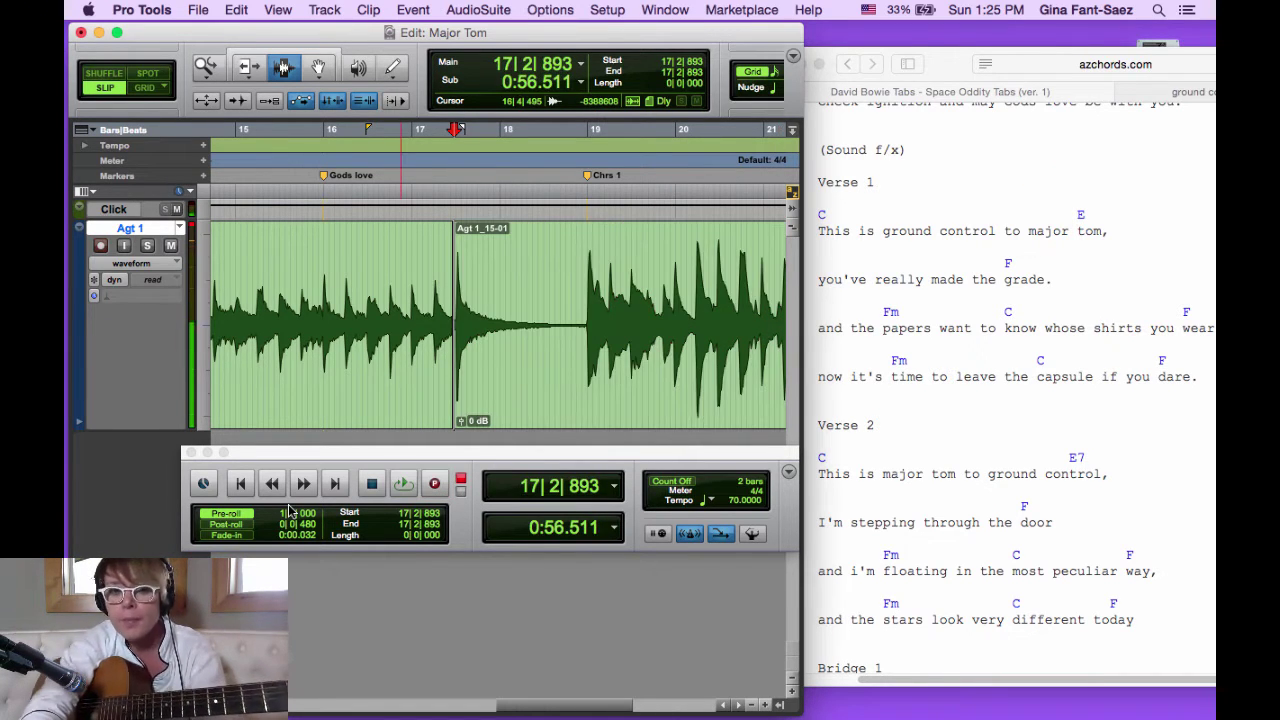
# Step: Place the edit cursor at 17|2|736 and try a pre-roll length of 2 bars
pyautogui.click(451, 344)
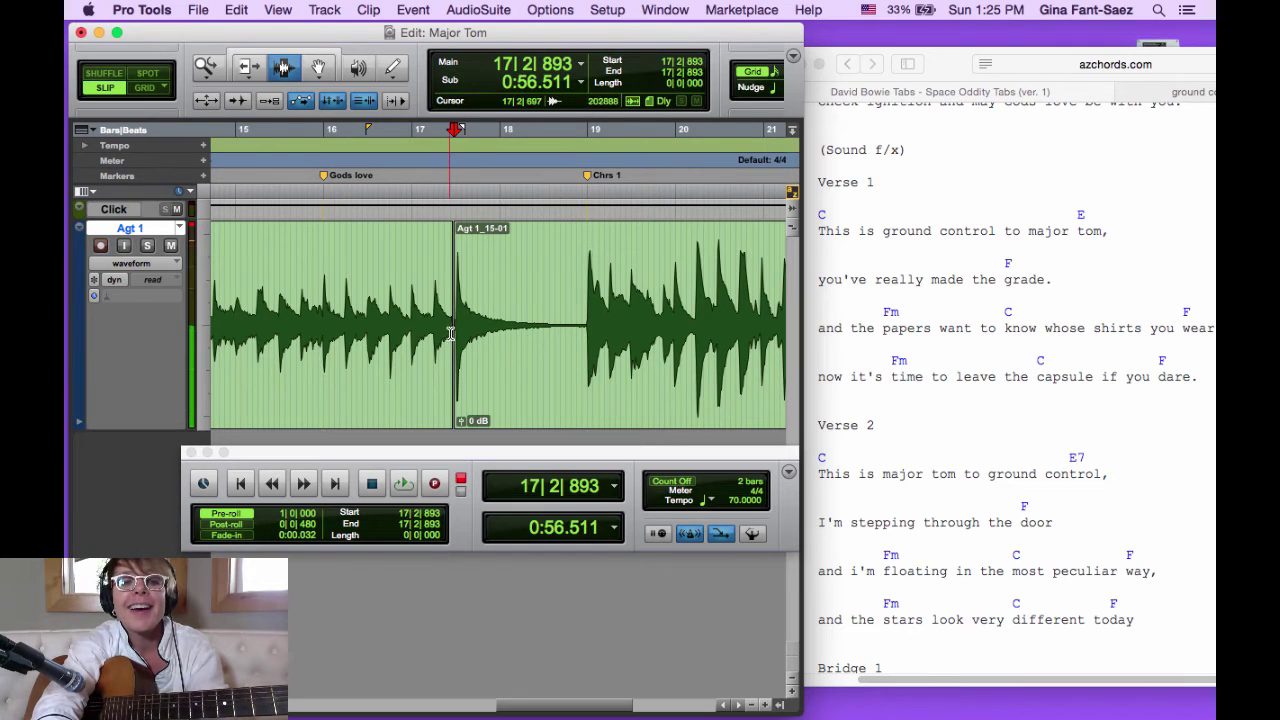
pyautogui.click(281, 514)
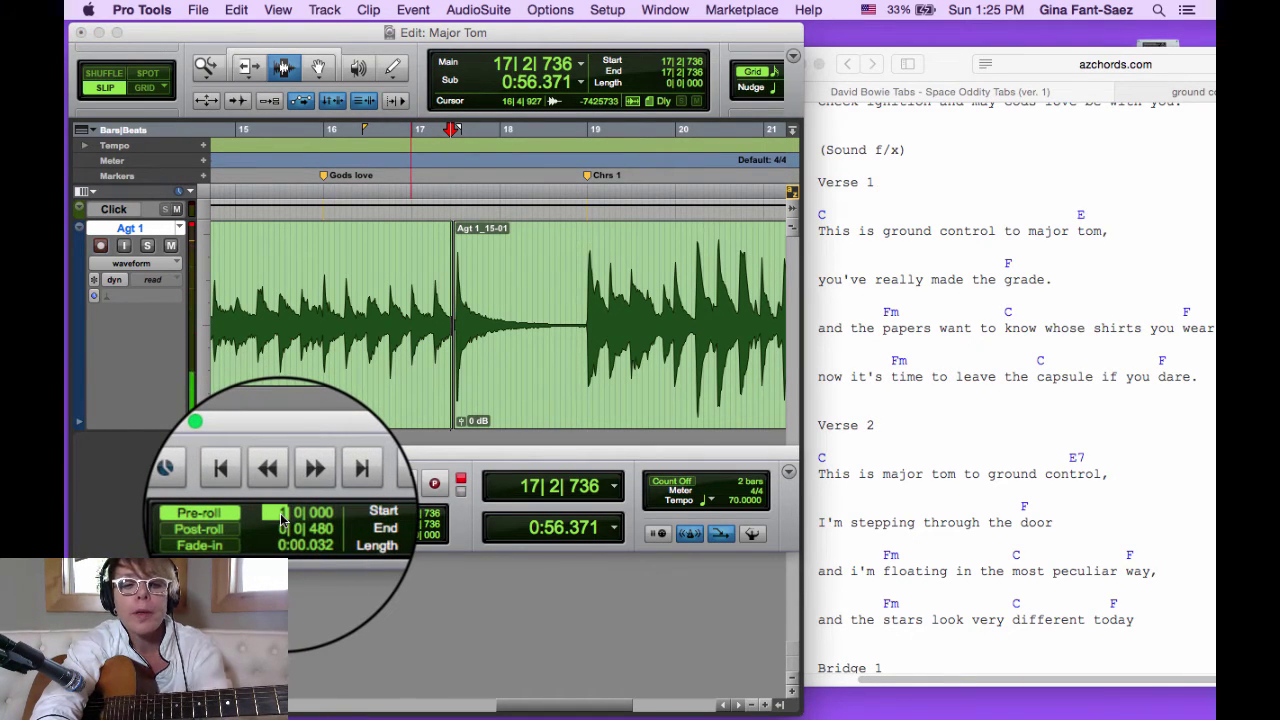
pyautogui.write('2')
pyautogui.press('space')
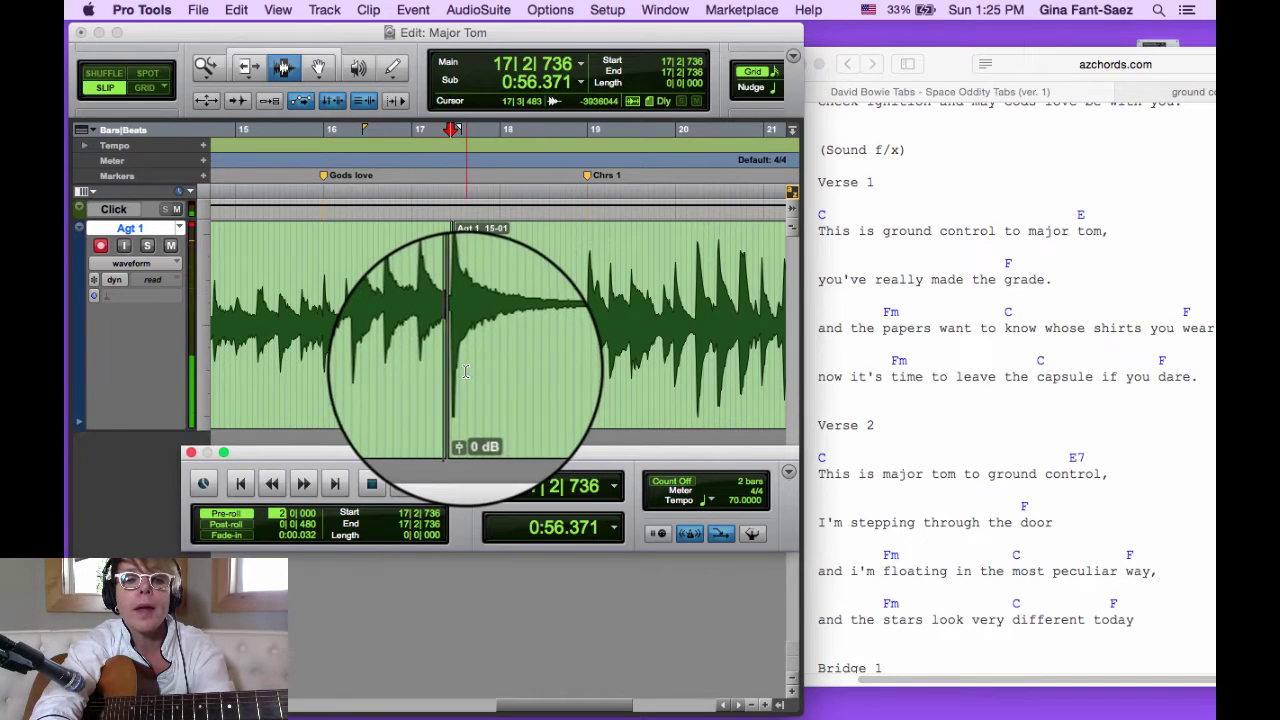
# Step: Record a QuickPunch pass on the Agt 1 track from 17|2|814 to about 33|3|300 and save the session
pyautogui.click(452, 387)
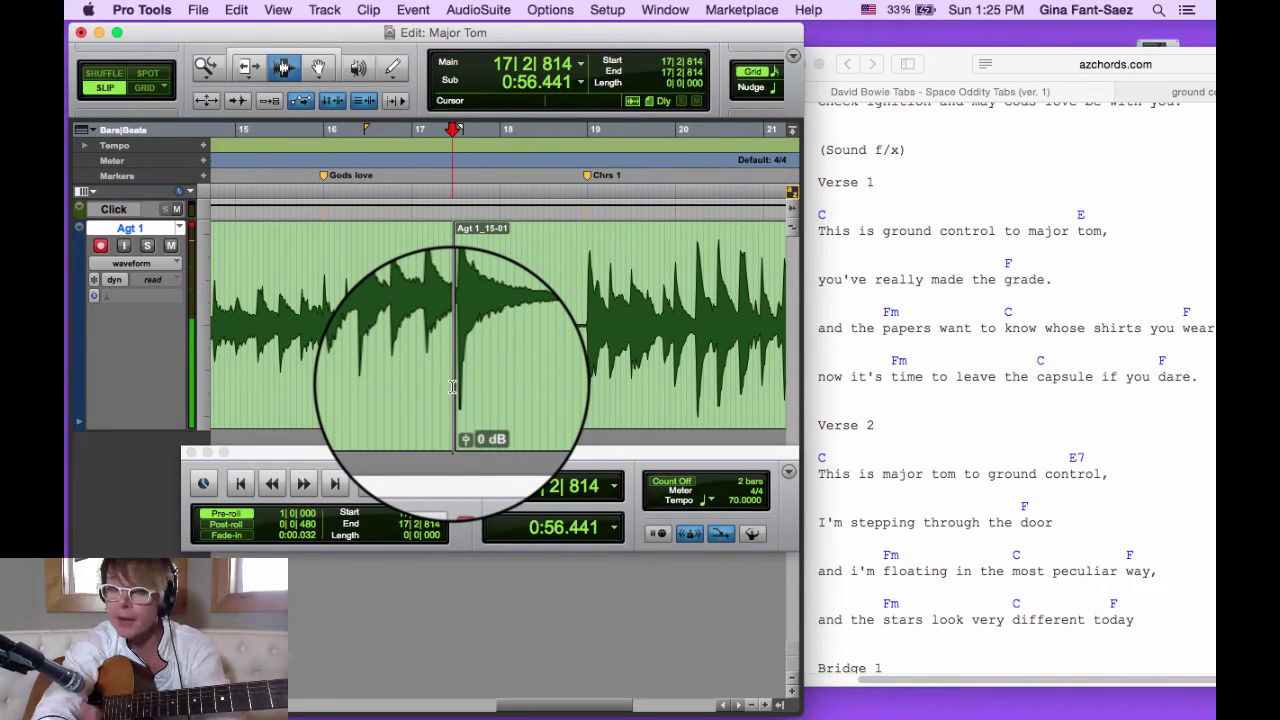
pyautogui.press('space')
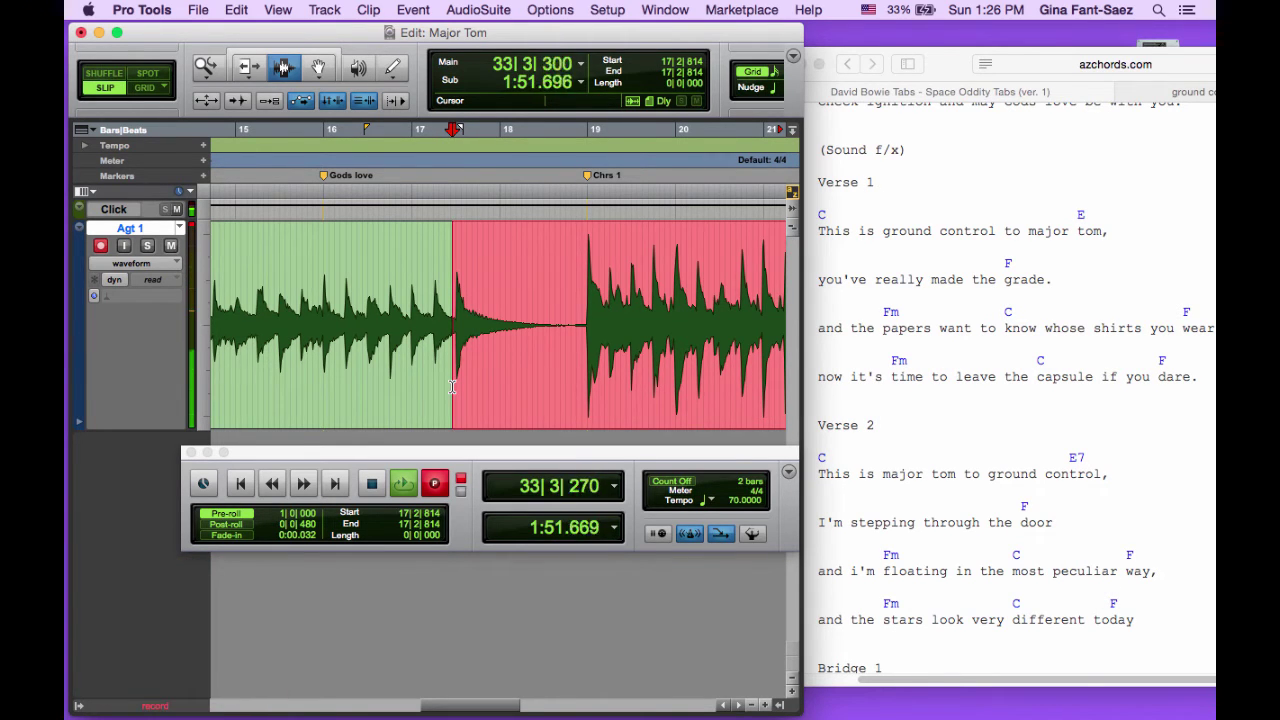
pyautogui.press('space')
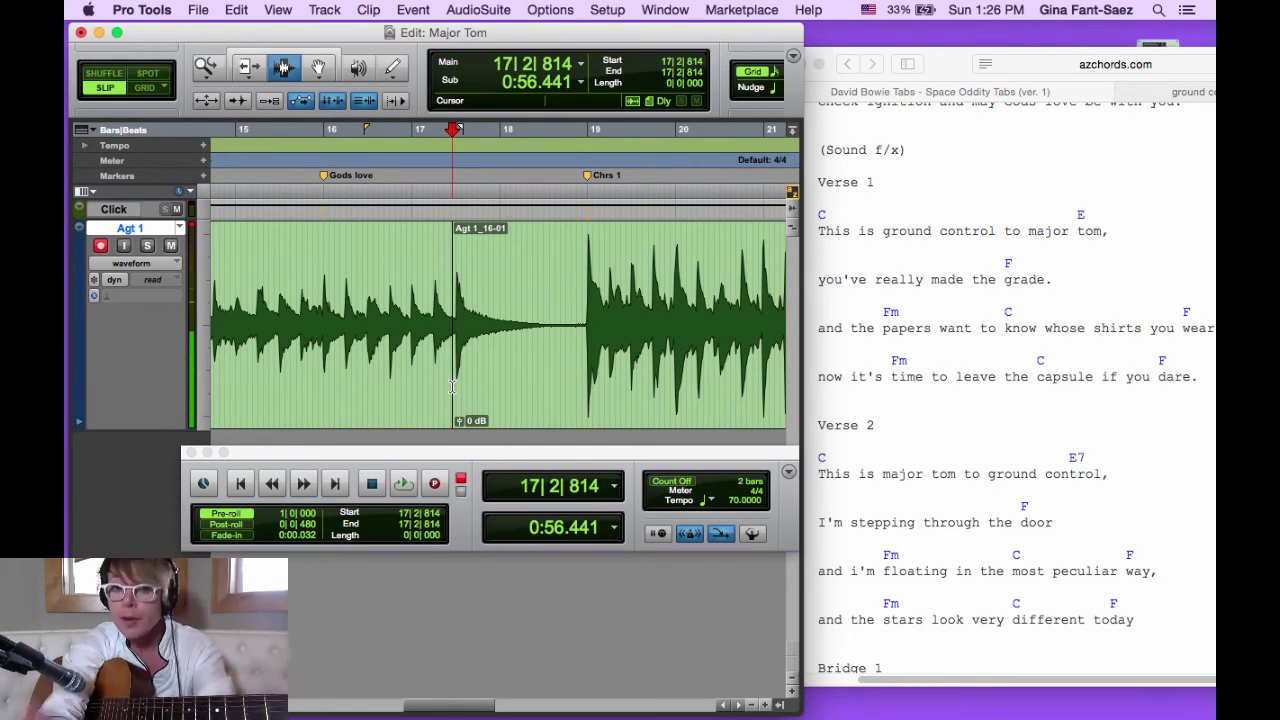
pyautogui.press('super+s')
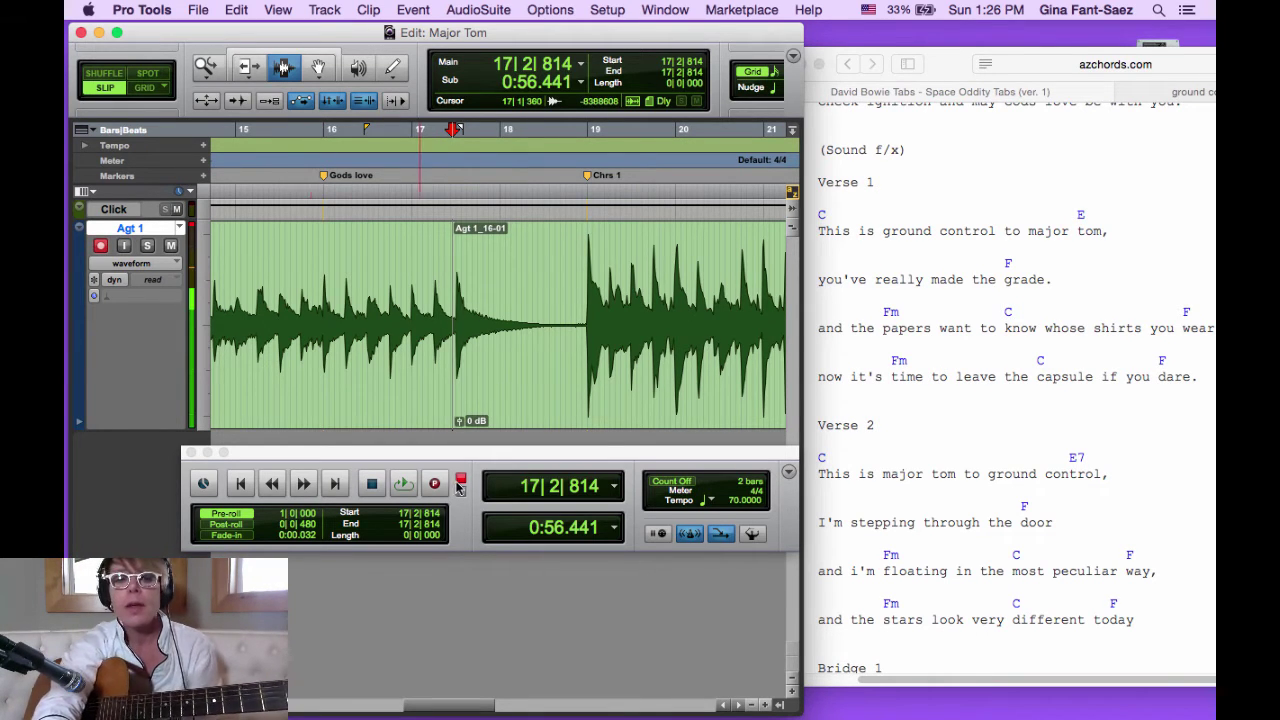
# Step: Place the edit cursor at 17|2|107, before the punch, and toggle pre-roll and post-roll, leaving both off
pyautogui.click(435, 345)
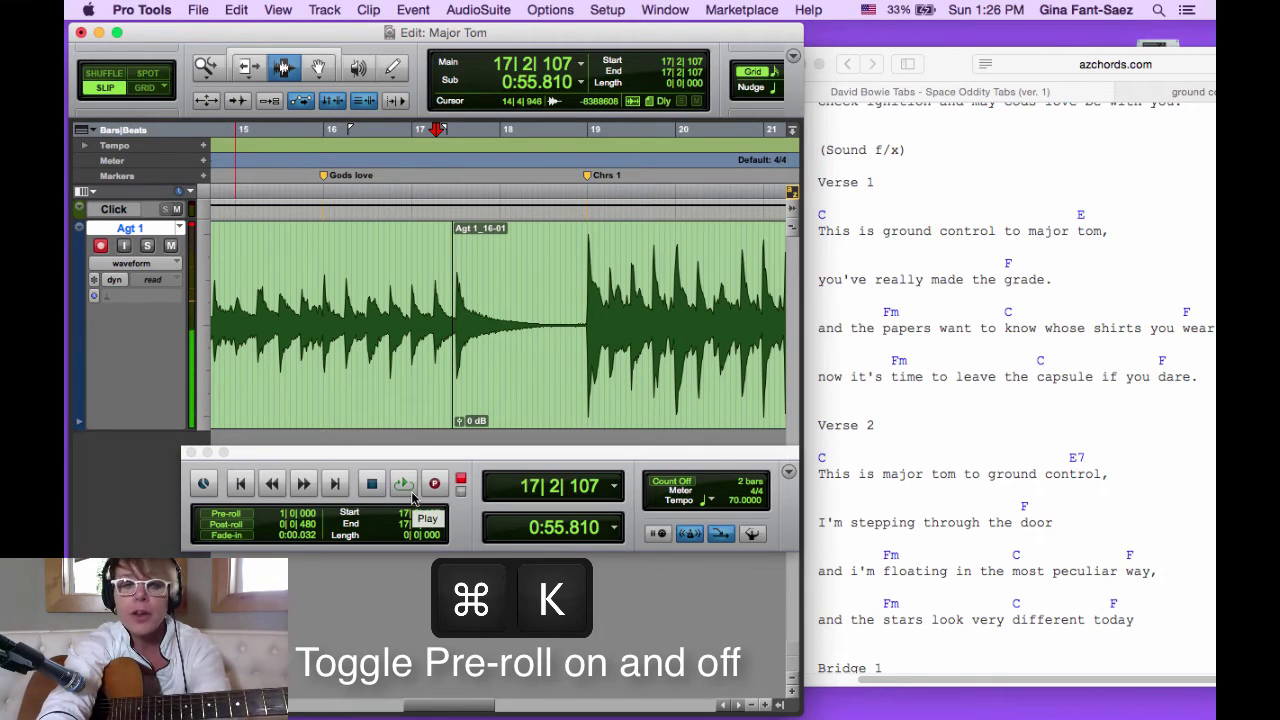
pyautogui.press('super+k')
pyautogui.press('super+k')
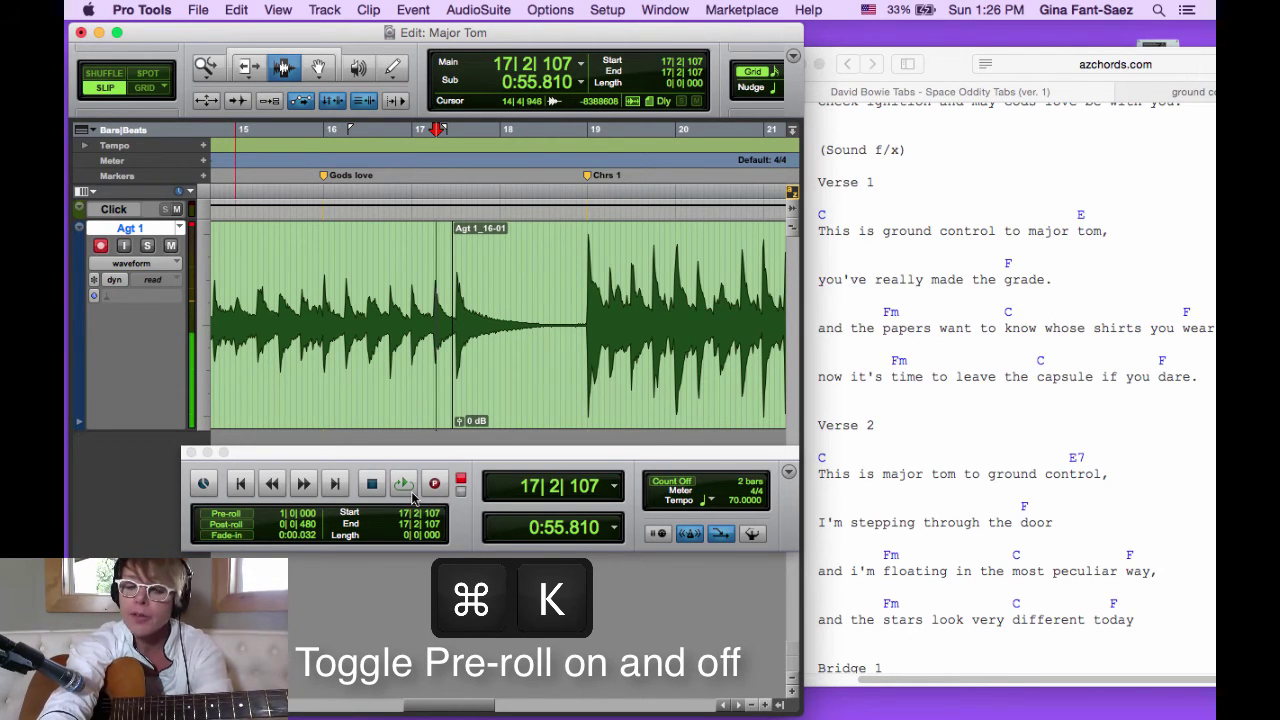
pyautogui.click(229, 517)
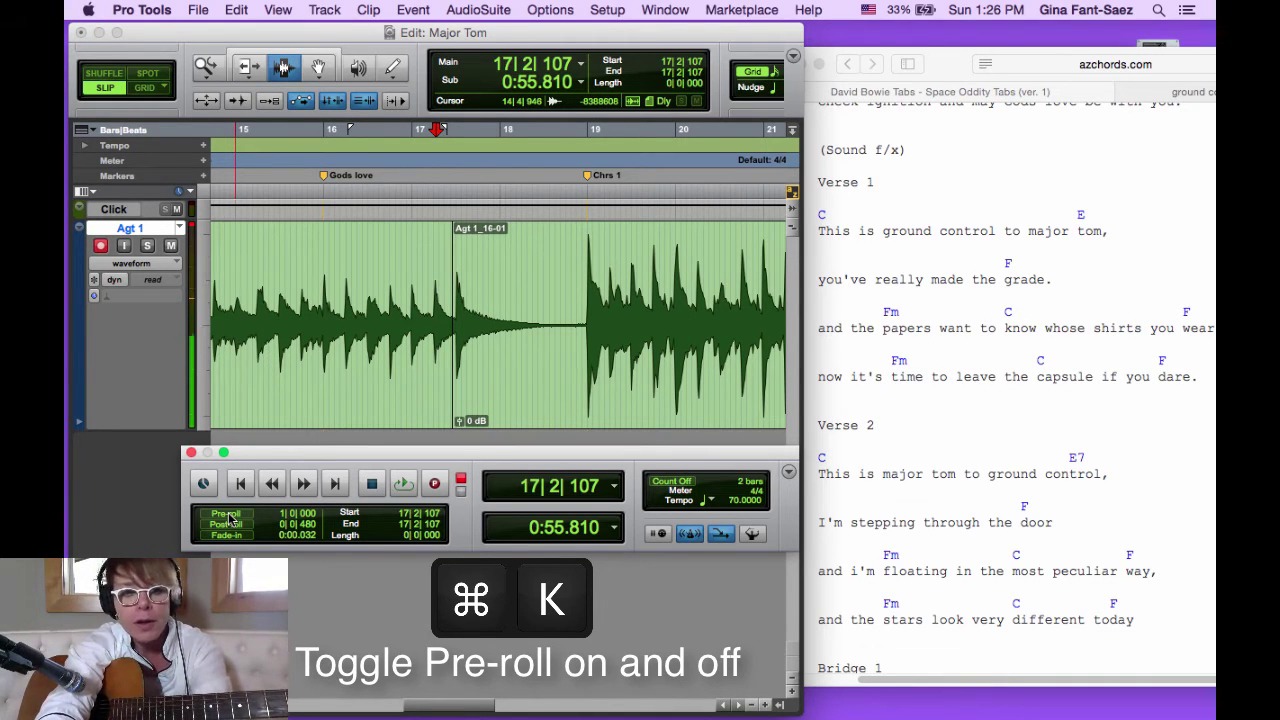
pyautogui.press('super+k')
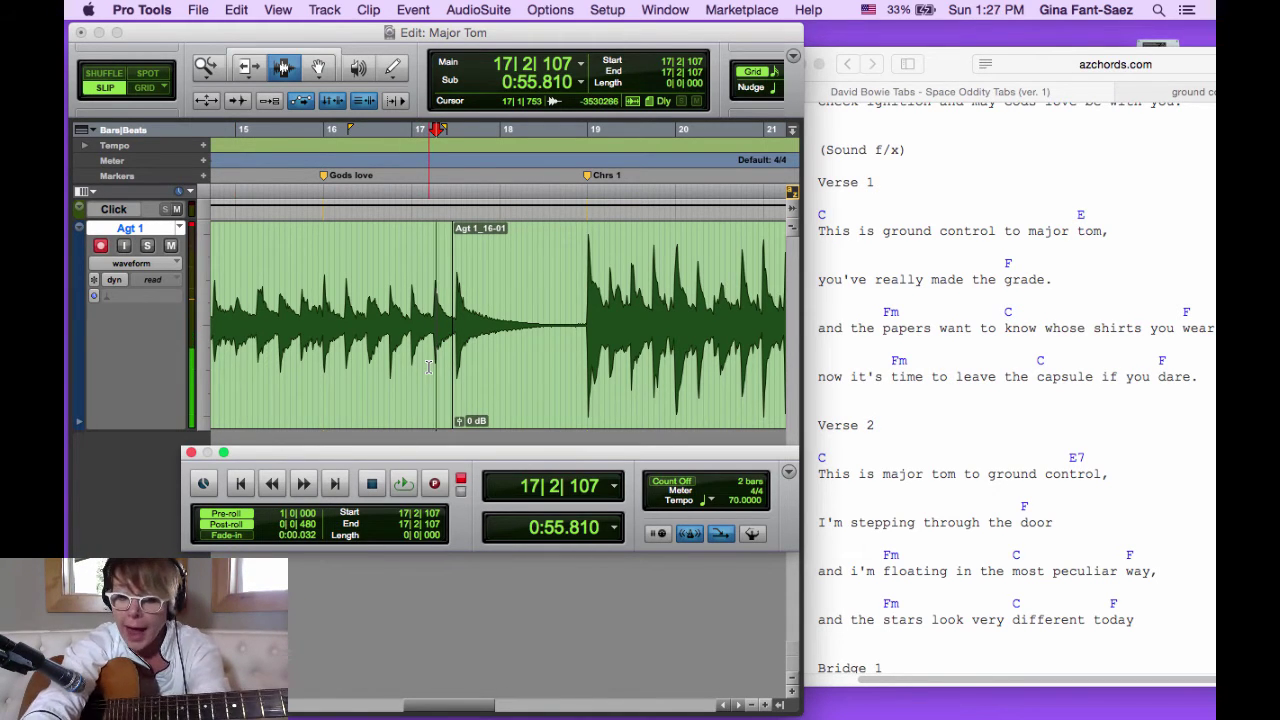
pyautogui.press('super+k')
# Step: Listen to the transition across the punch point from 17|2|107 and again from 17|2|019
pyautogui.press('space')
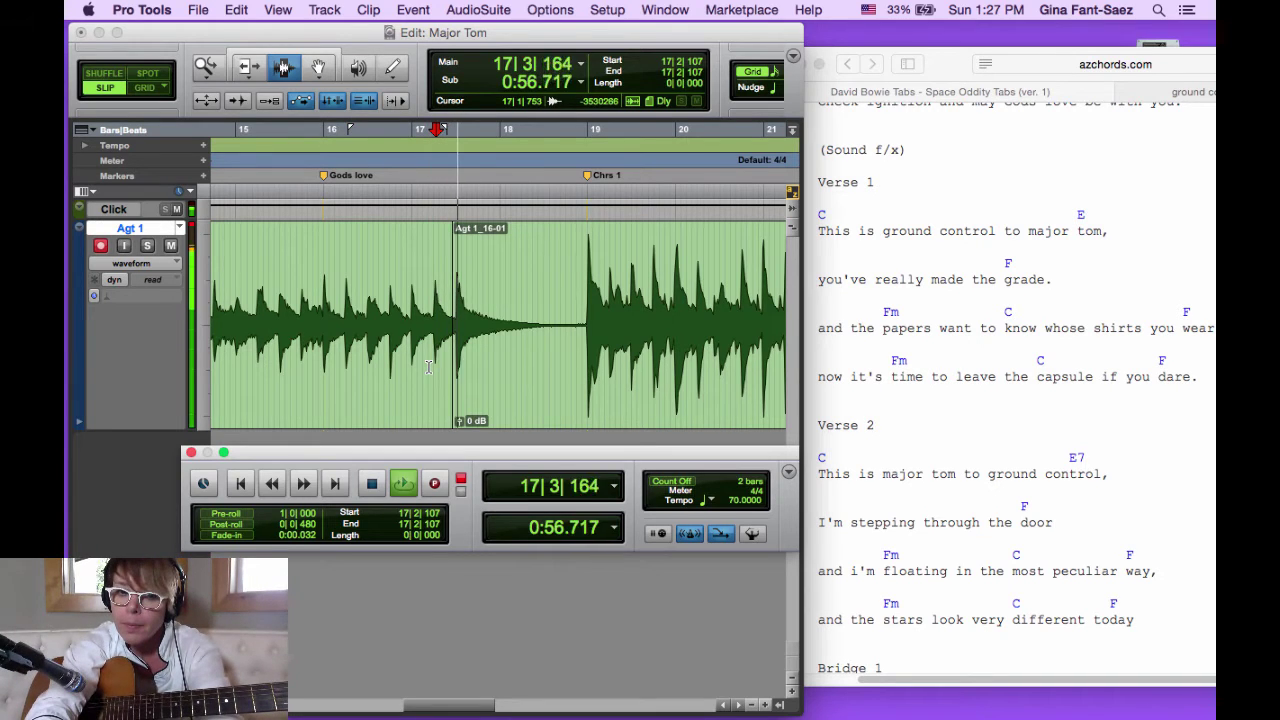
pyautogui.press('space')
pyautogui.press('super+bracketright')
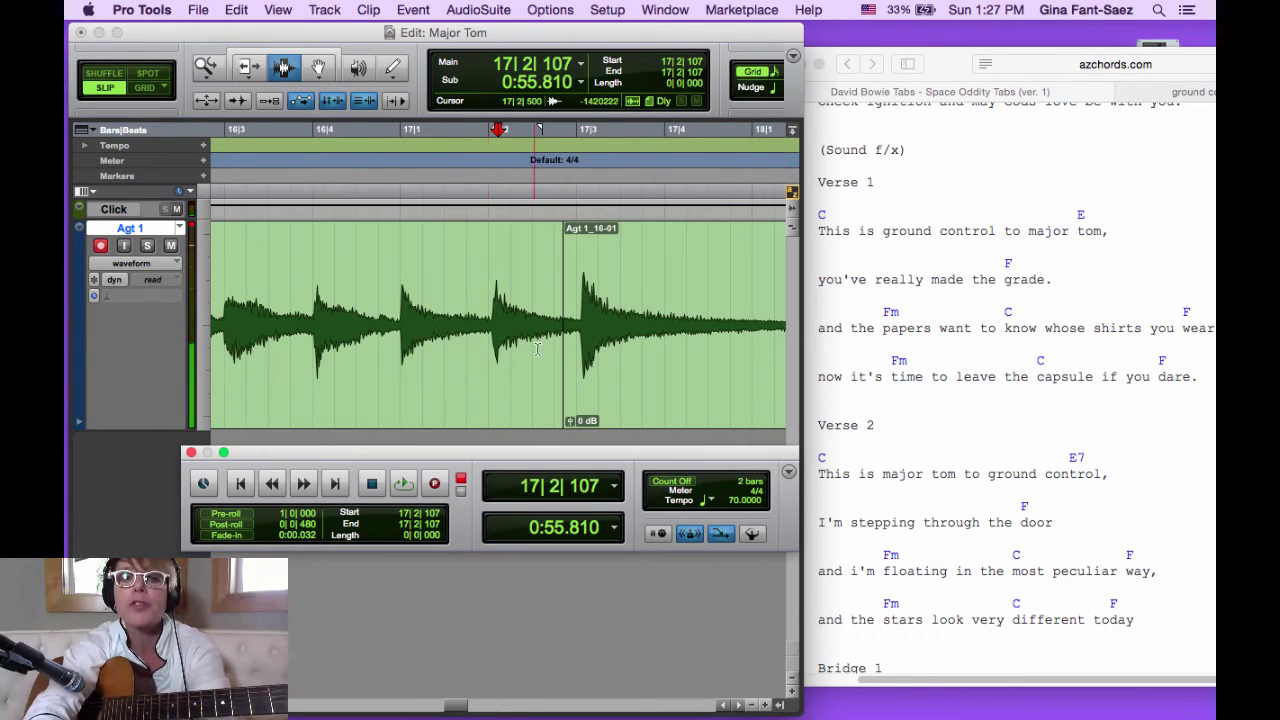
pyautogui.click(490, 355)
pyautogui.press('space')
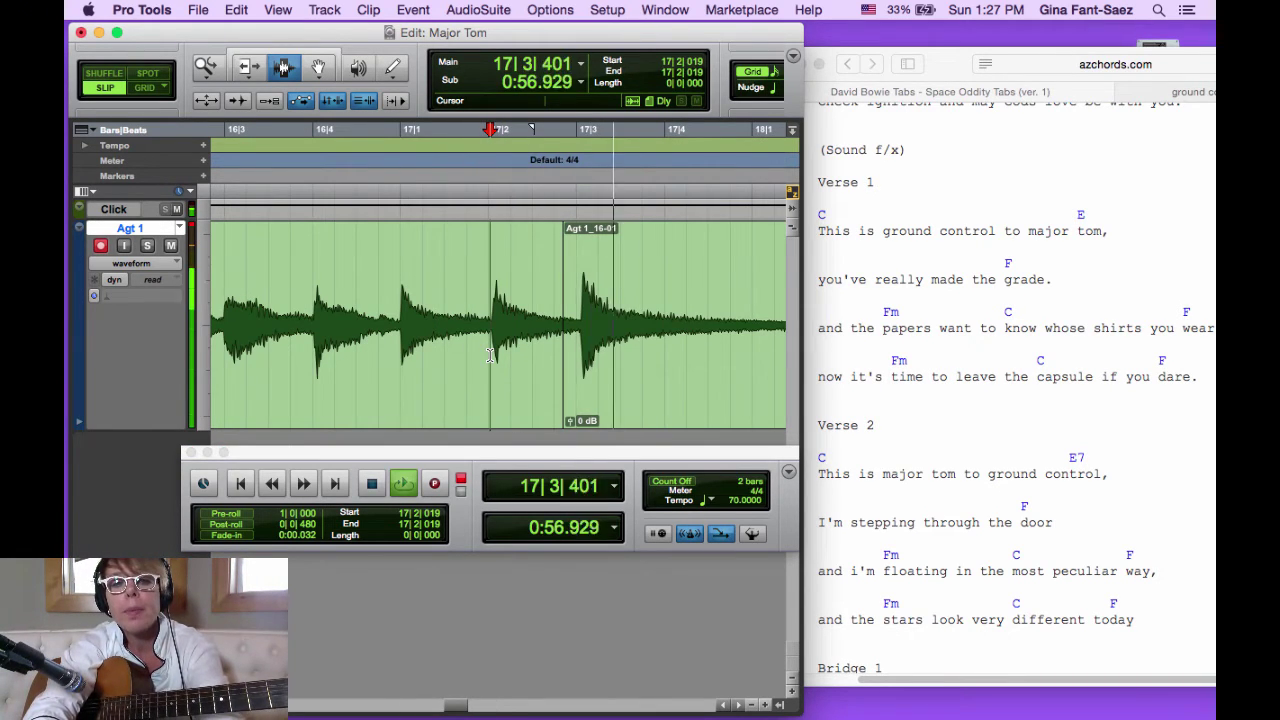
pyautogui.press('space')
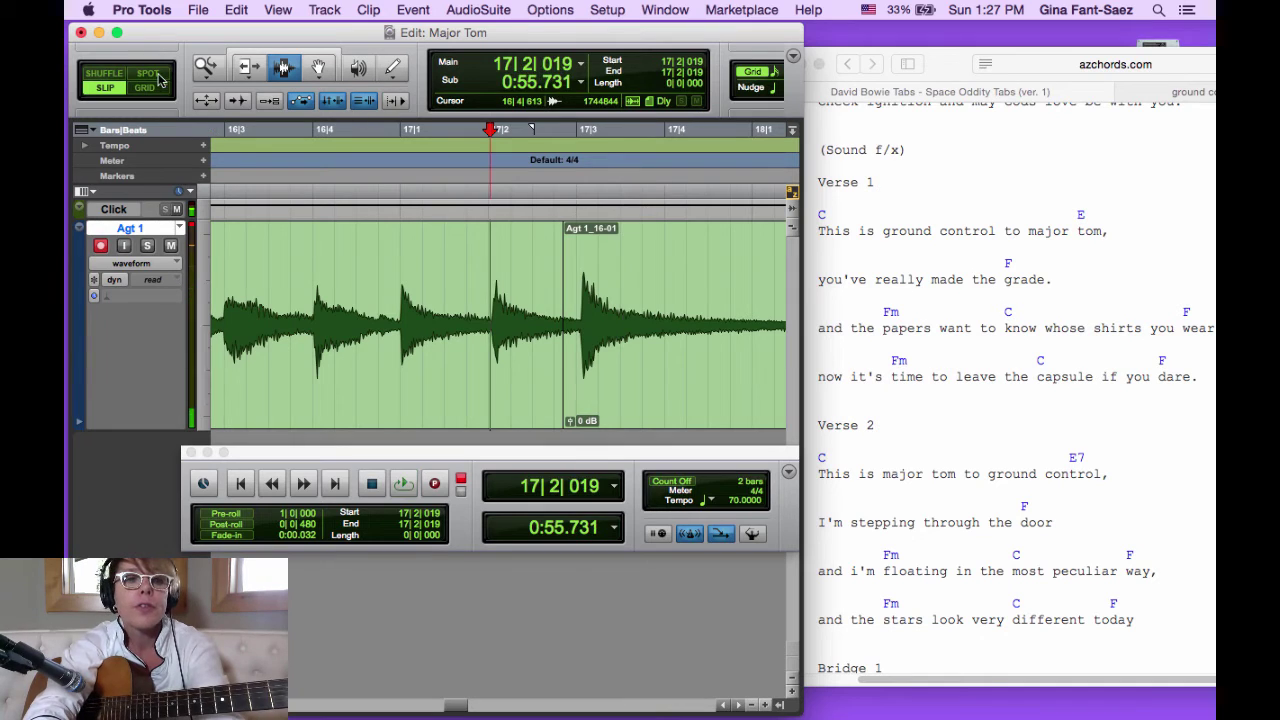
# Step: Extend the start of the punched-in clip back to 16|4|937 and trim it to 17|2|942, just before the chord
pyautogui.click(245, 69)
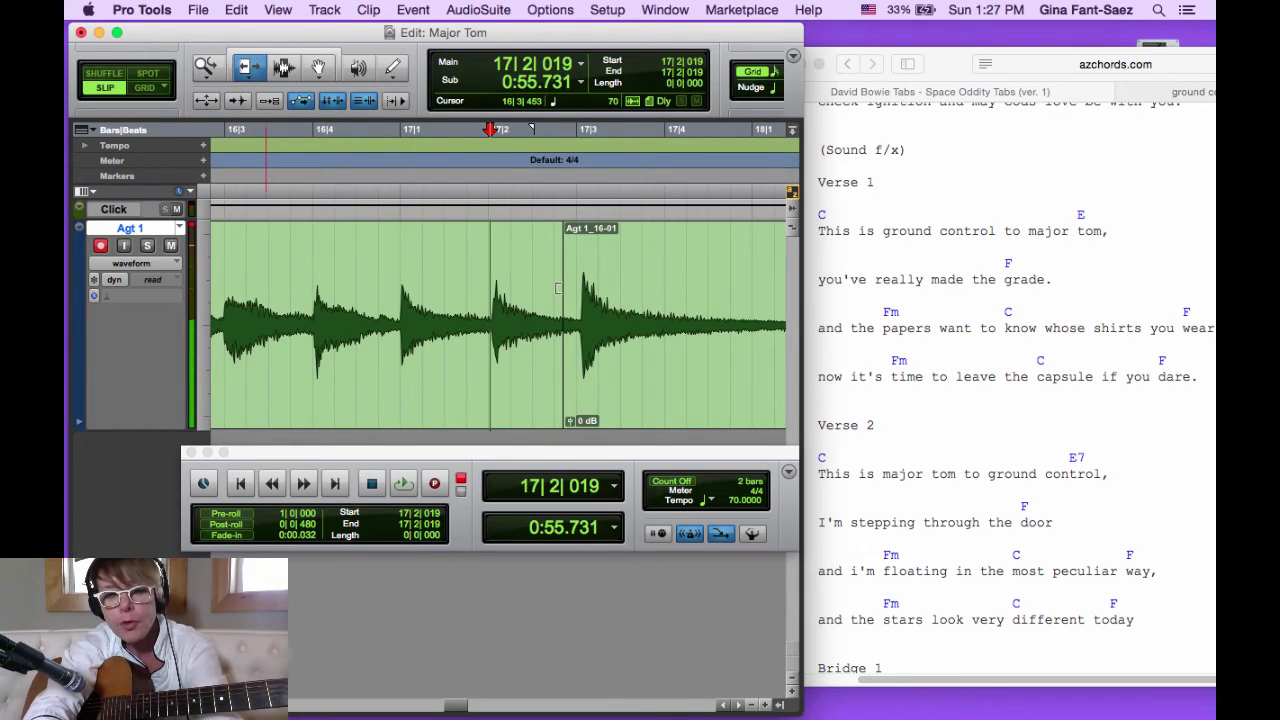
pyautogui.moveTo(552, 346); pyautogui.dragTo(400, 348)
pyautogui.click(591, 351)
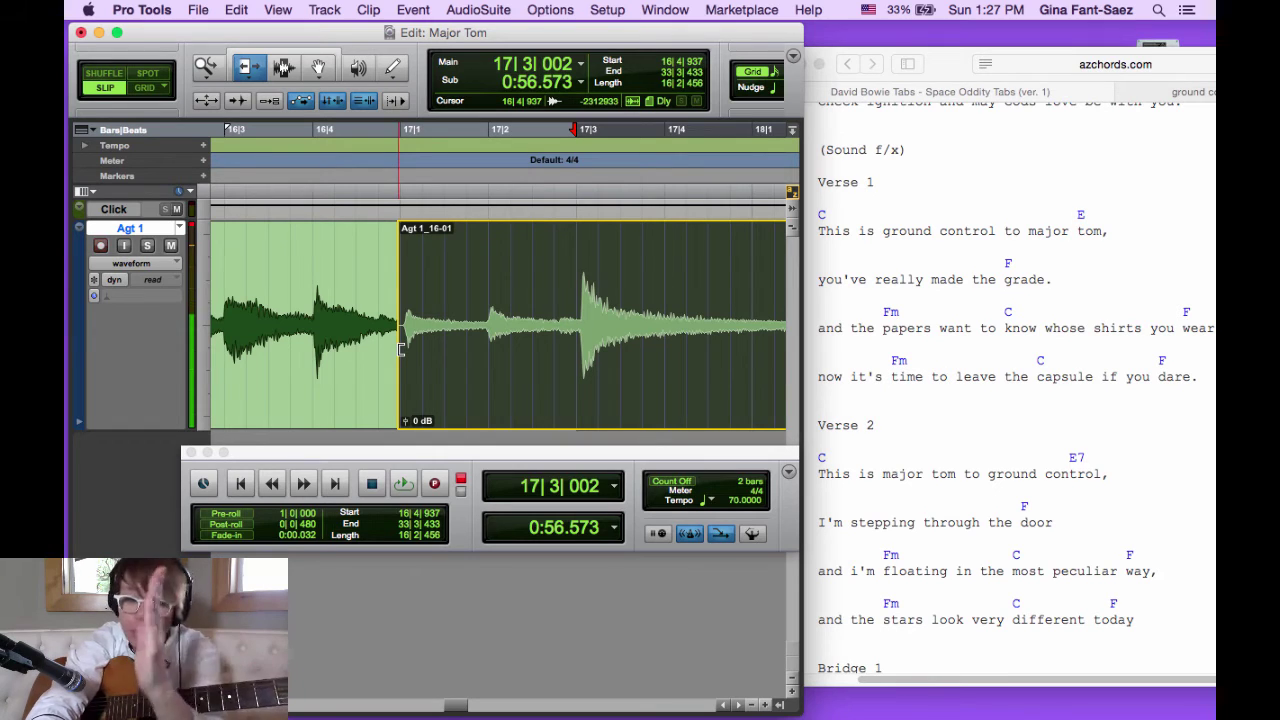
pyautogui.moveTo(400, 348); pyautogui.dragTo(577, 357)
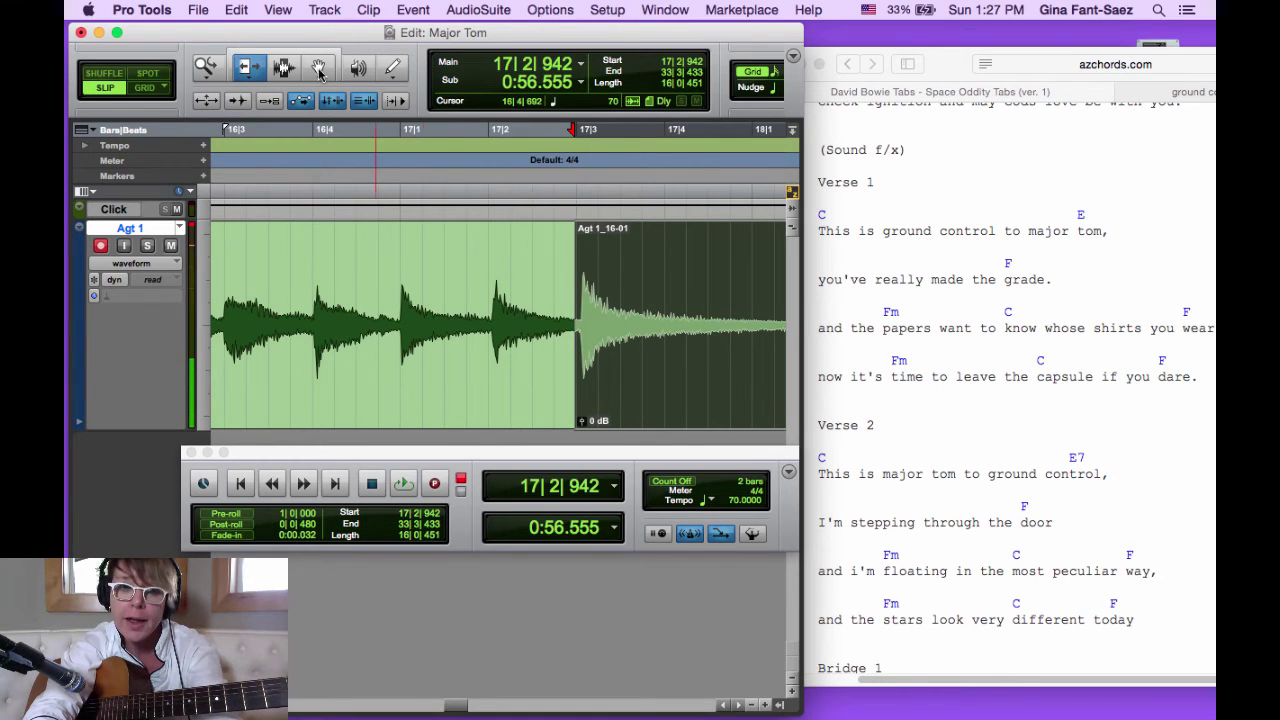
# Step: Select 17|2|893 to 17|3|061 across the punch edit and apply a Standard, Equal Power crossfade
pyautogui.click(284, 68)
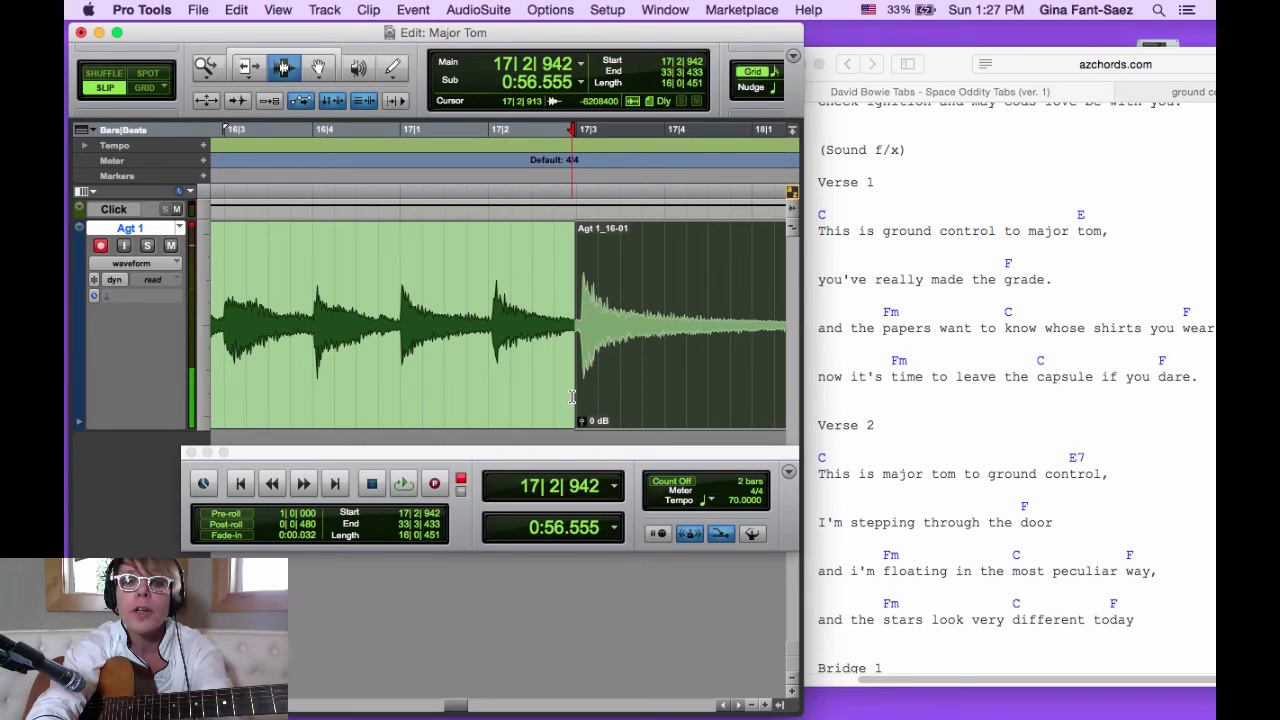
pyautogui.moveTo(567, 395); pyautogui.dragTo(580, 398)
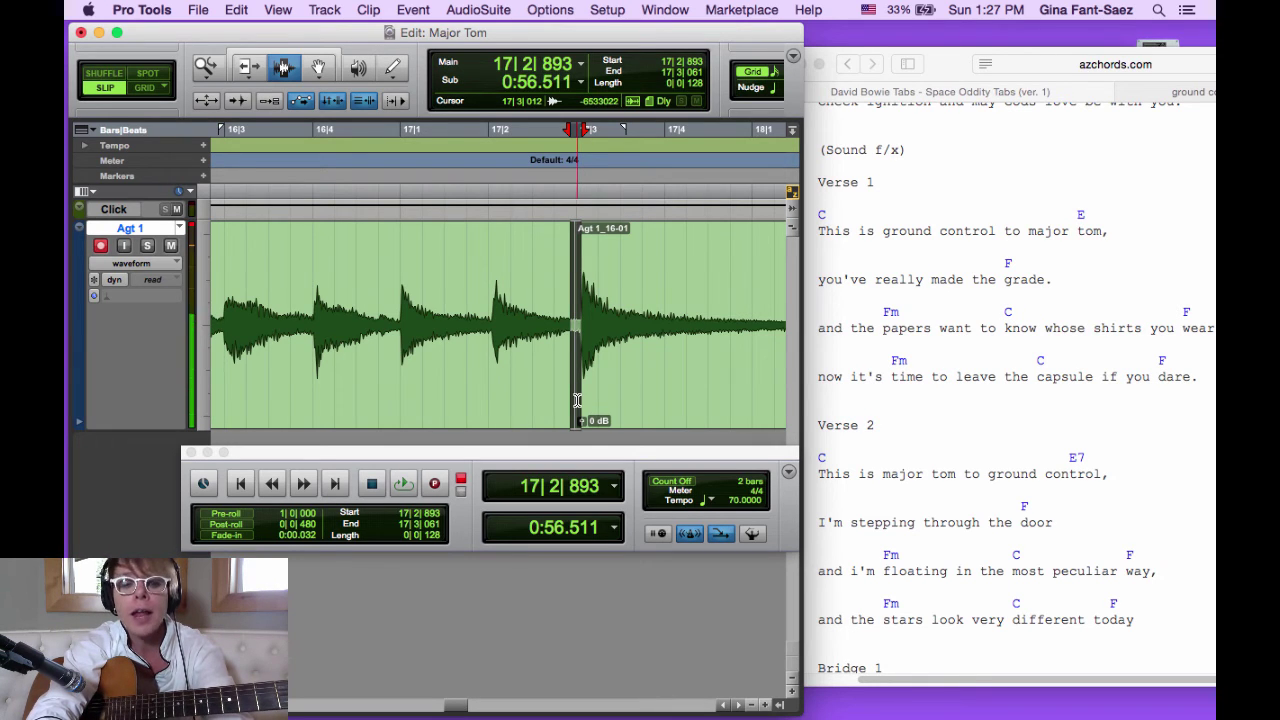
pyautogui.press('super+c')
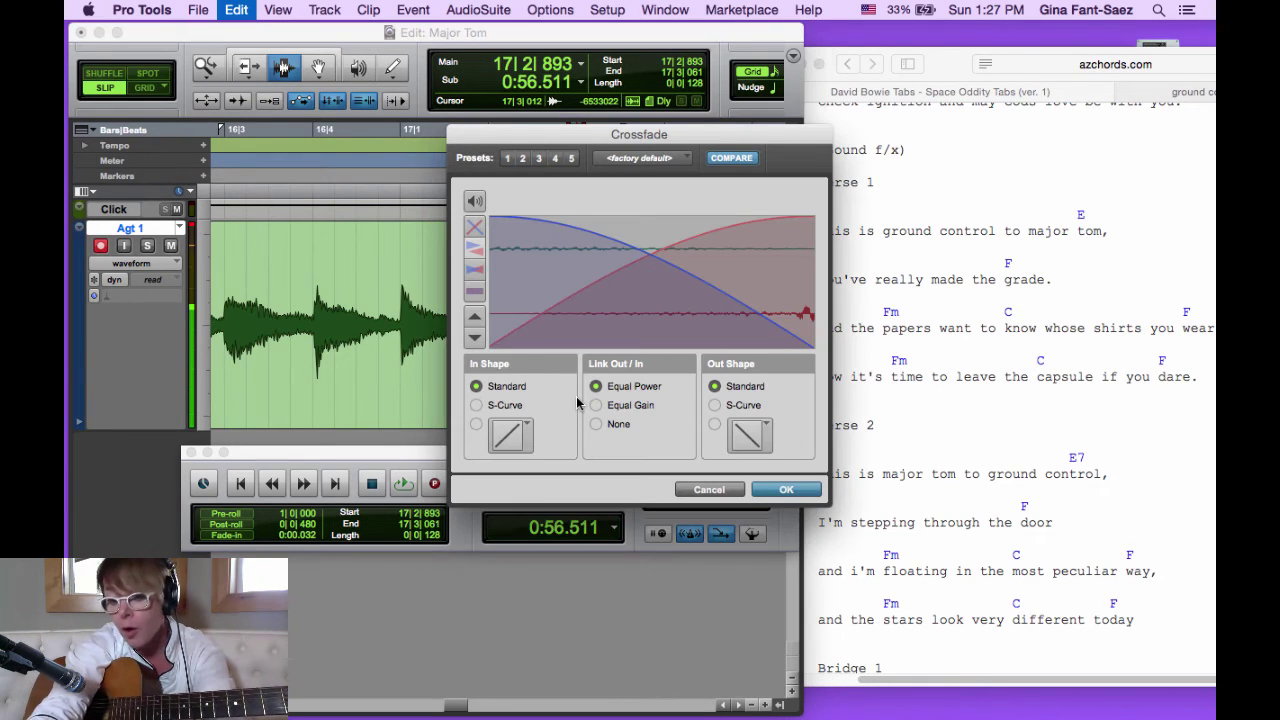
pyautogui.press('Return')
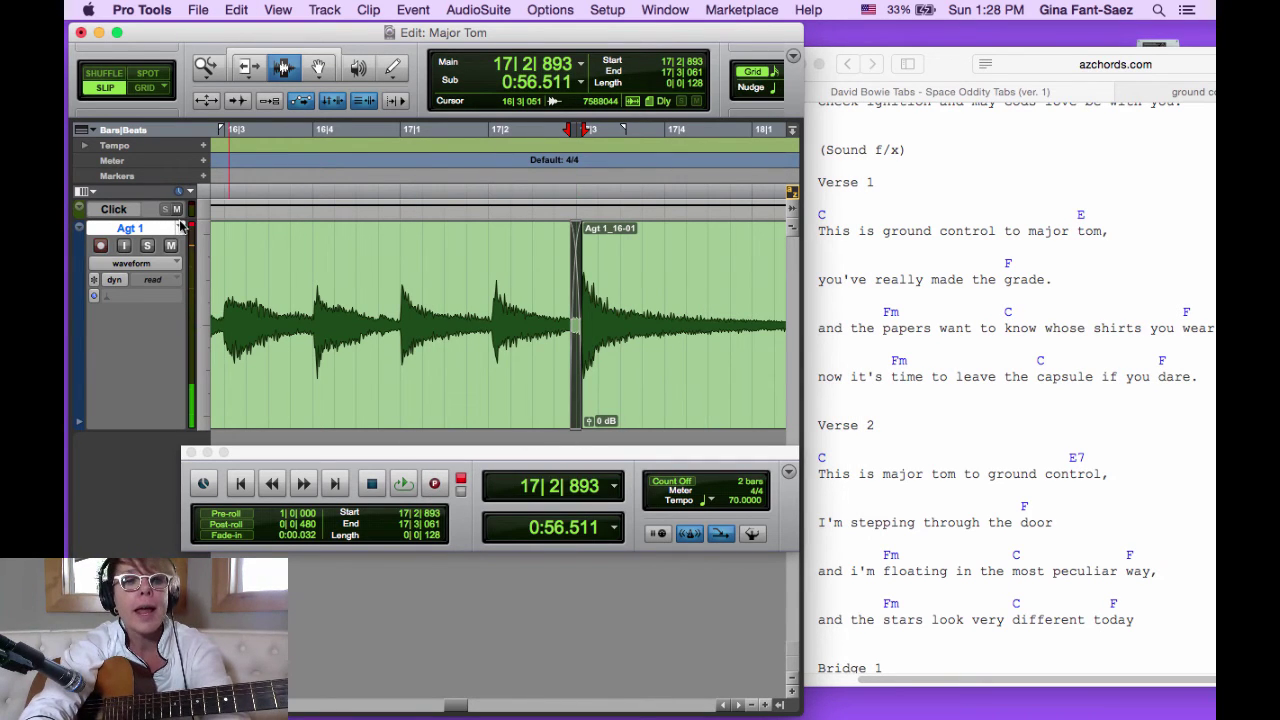
# Step: Switch the guitar track from the Agt 1 playlist to Agt 2 to show the end of its take
pyautogui.click(181, 226)
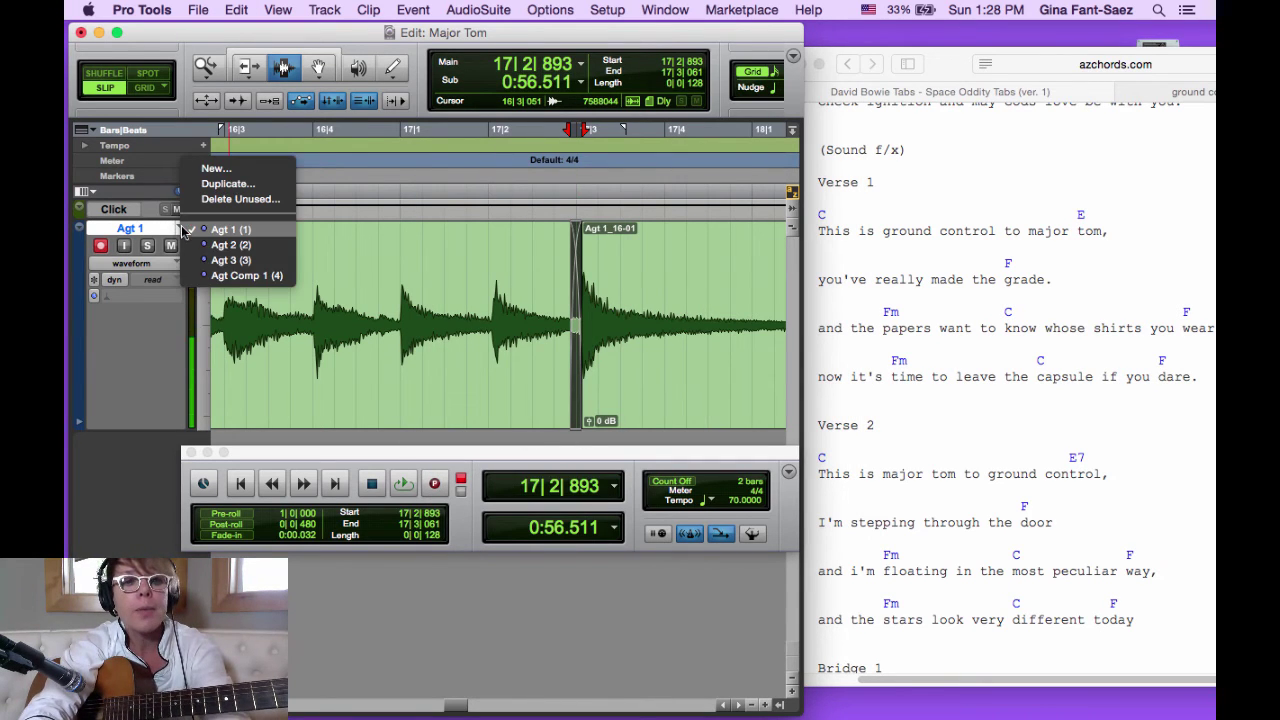
pyautogui.click(232, 247)
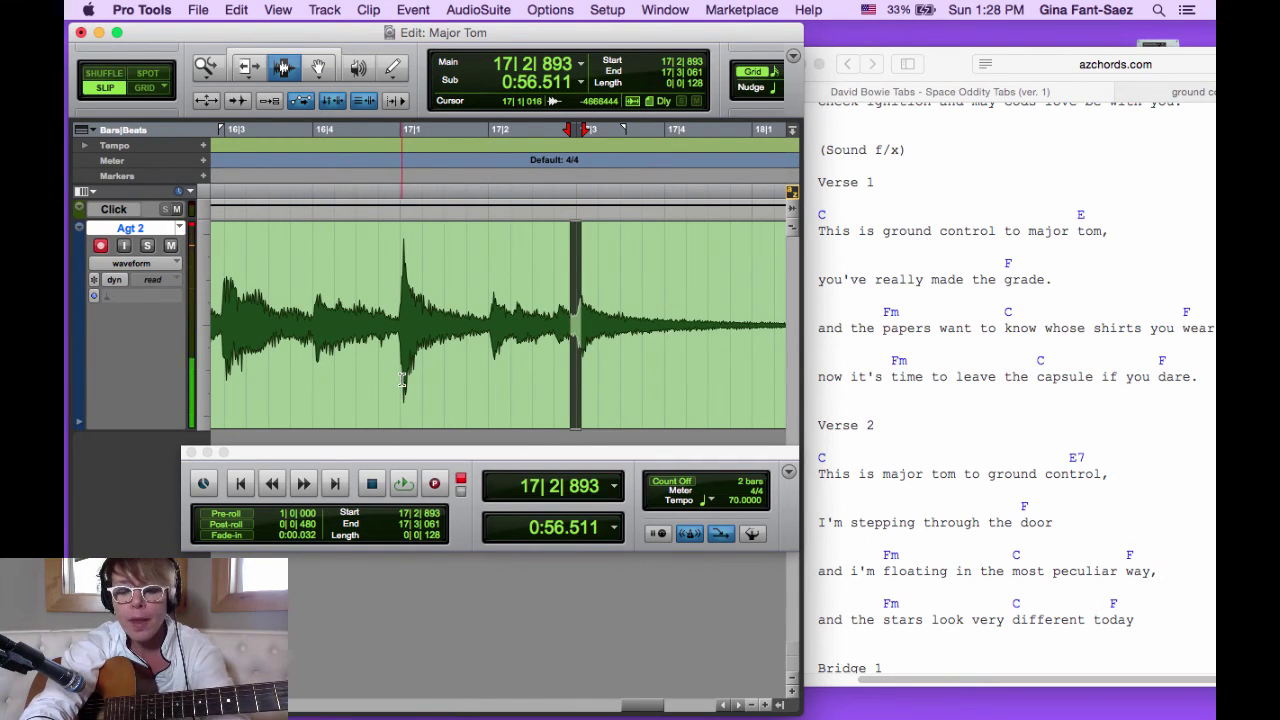
pyautogui.press('super+bracketleft')
pyautogui.press('super+bracketleft')
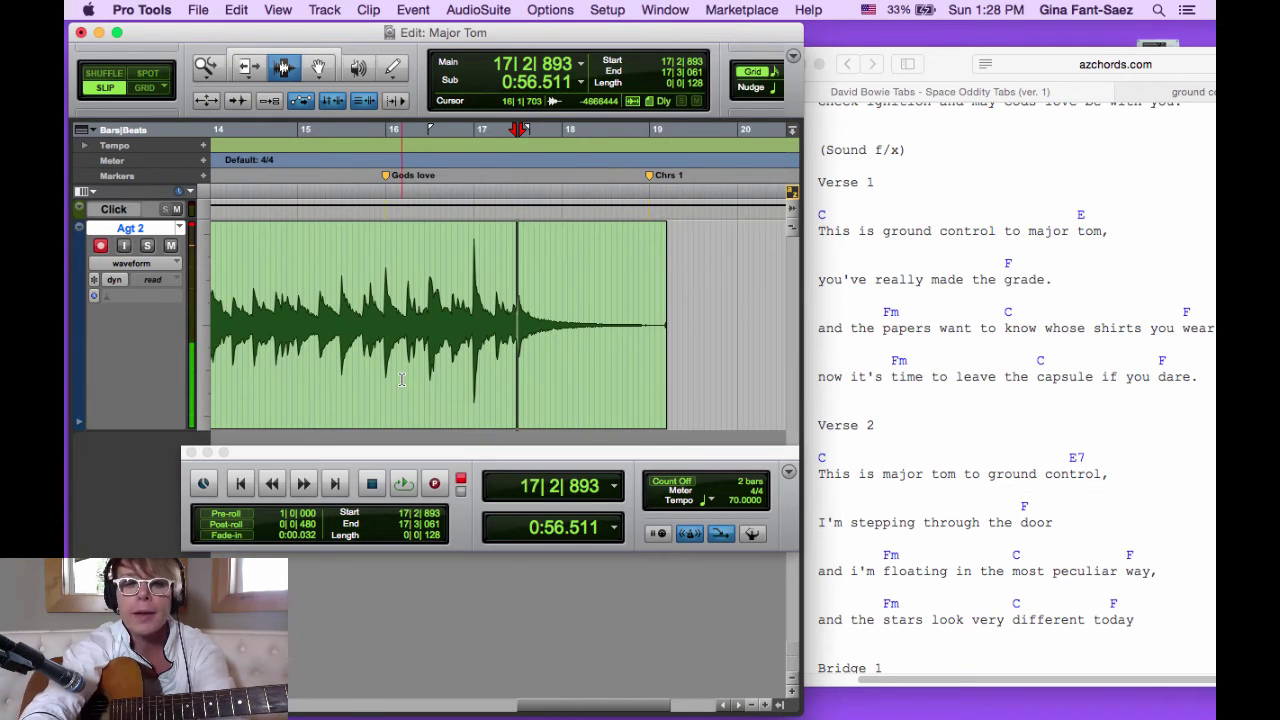
# Step: Place the edit cursor on the Agt 2 take at 17|1|871 and turn on pre-roll and post-roll
pyautogui.click(512, 373)
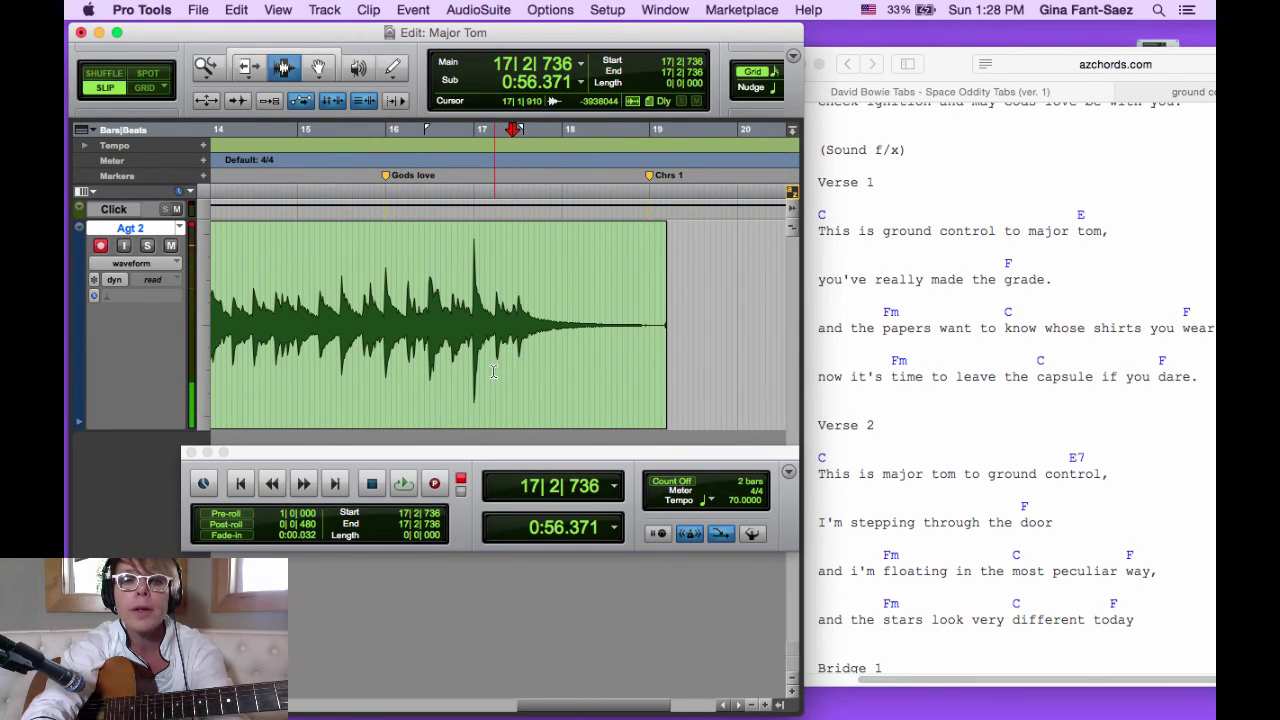
pyautogui.click(494, 368)
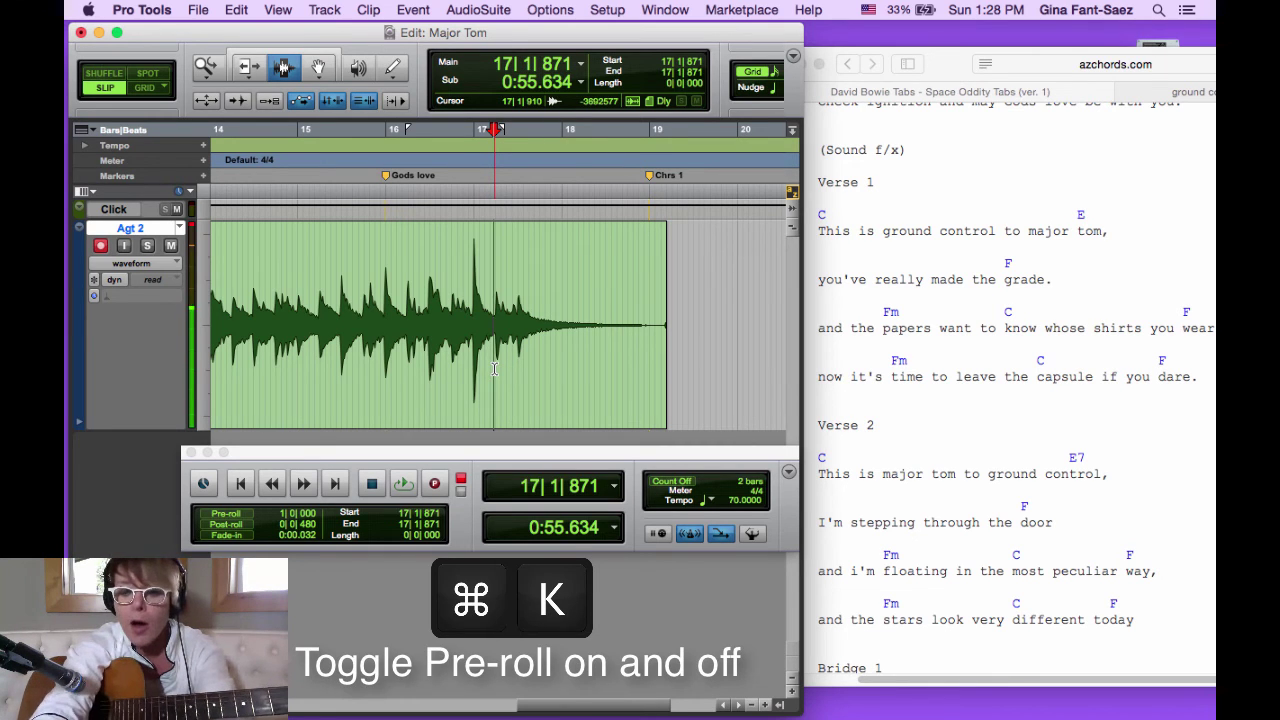
pyautogui.press('super+k')
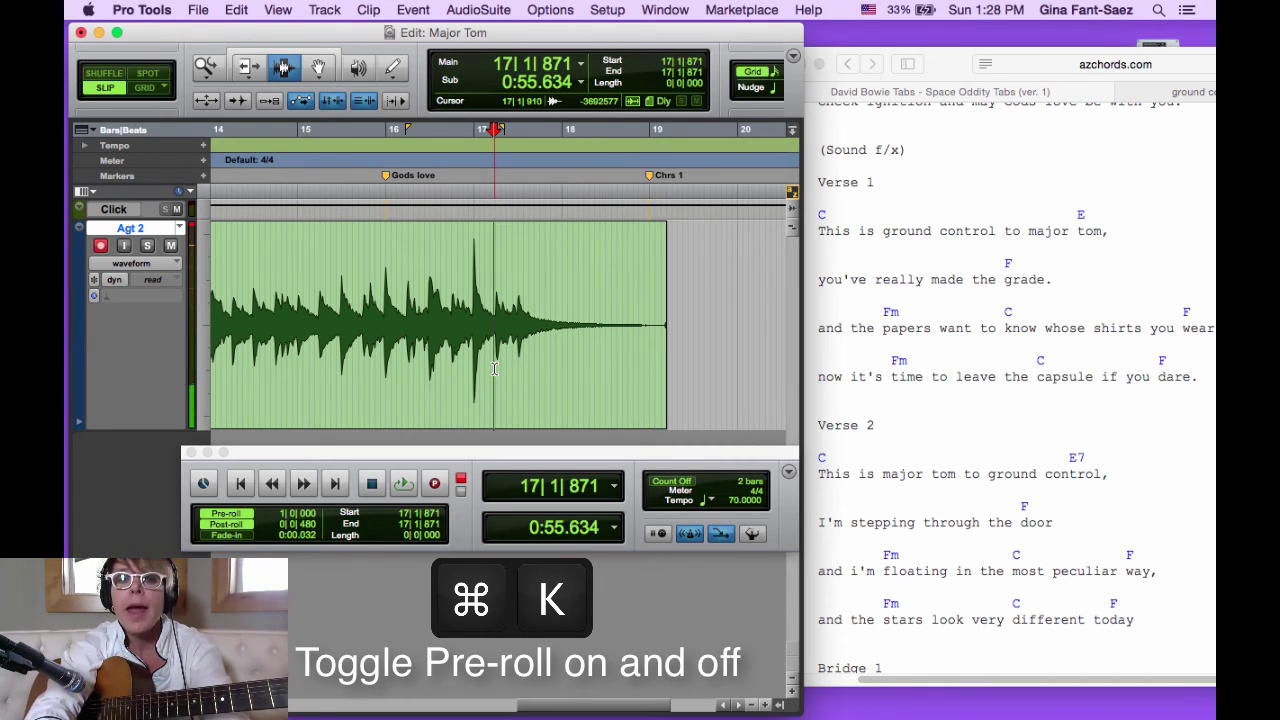